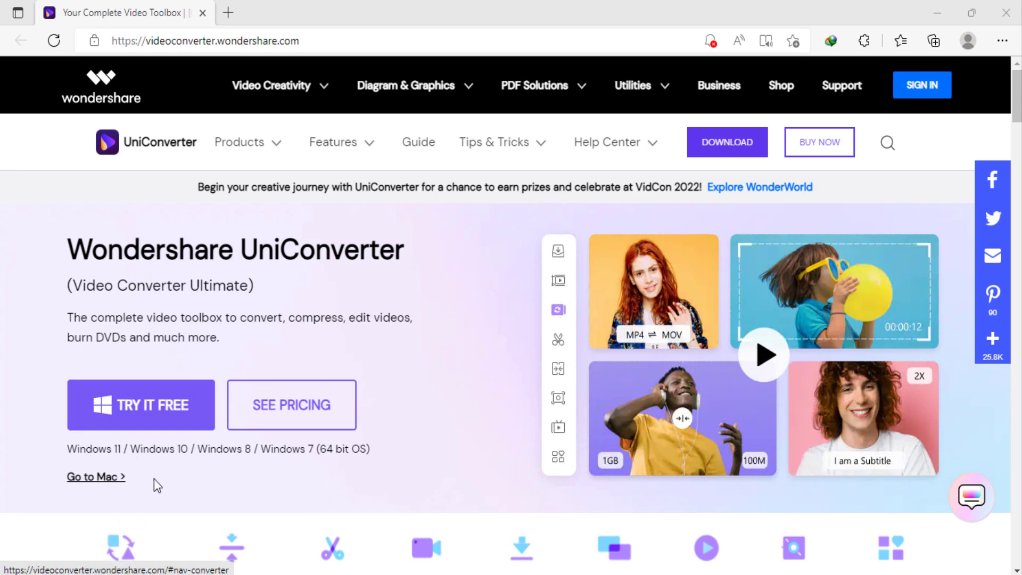
Scroll down the UniConverter product page in Edge to review its features
scroll(149, 479, down, 1)
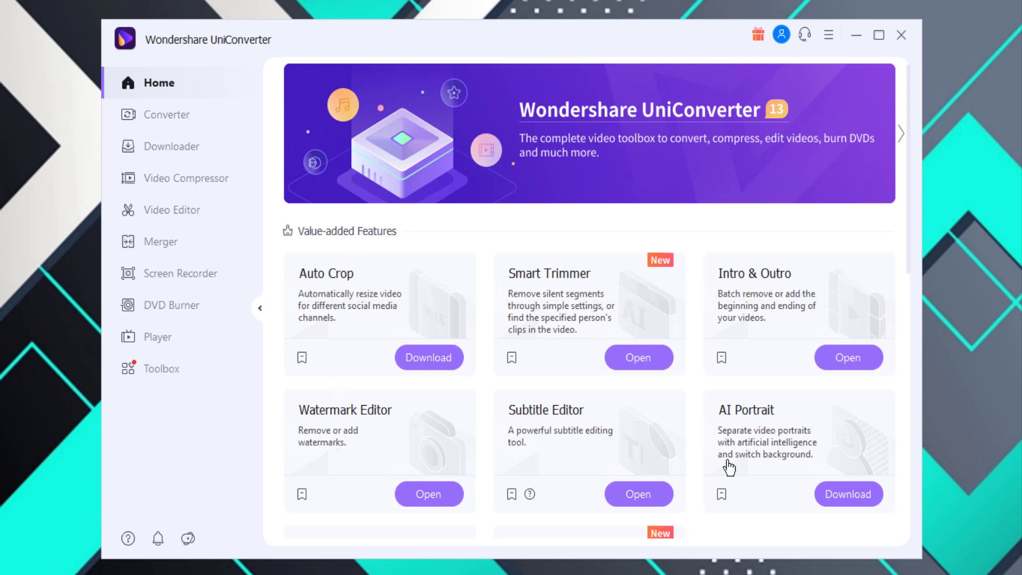
scroll(744, 293, down, 3)
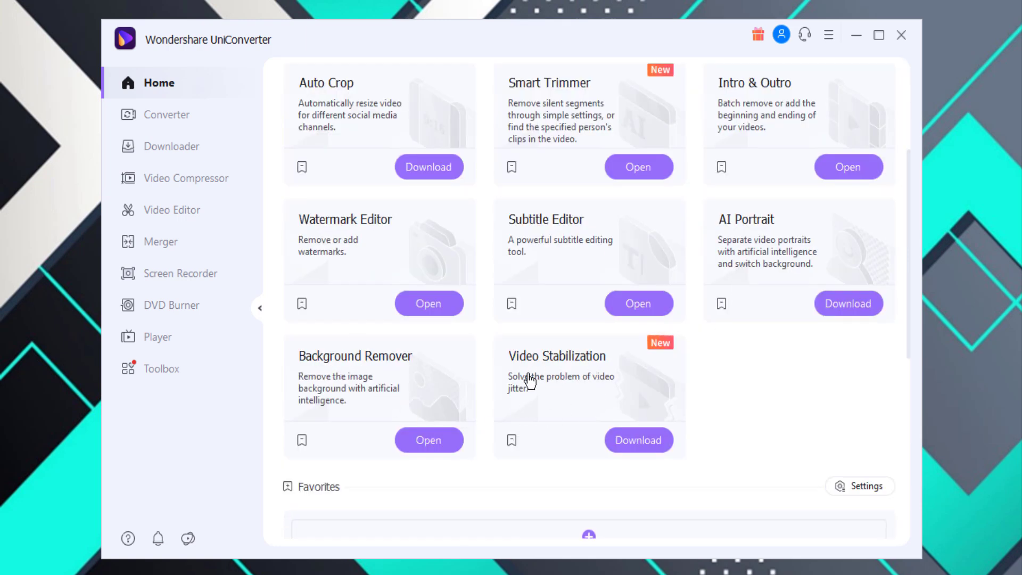
scroll(527, 384, down, 6)
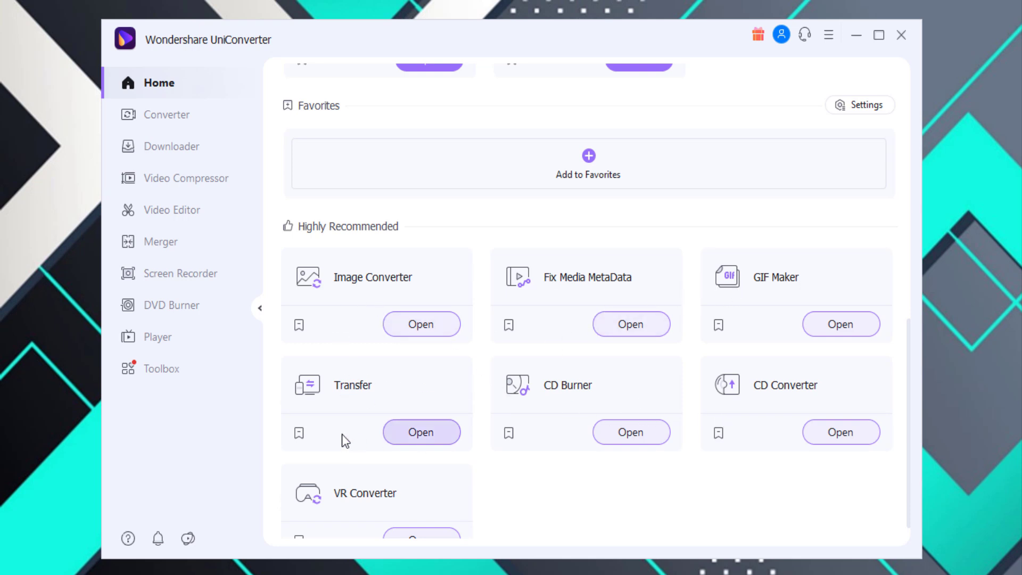
scroll(507, 487, down, 1)
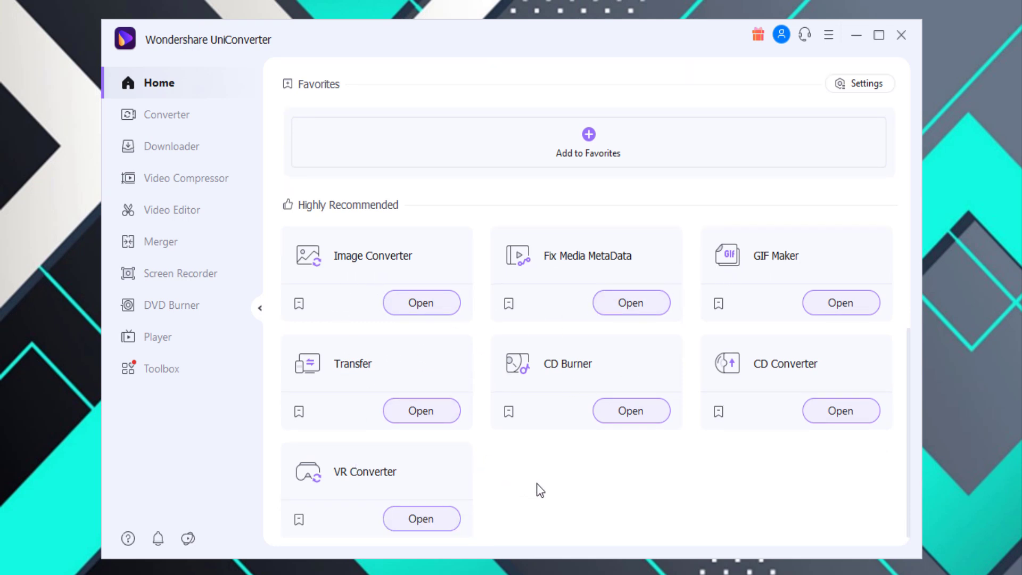
scroll(423, 503, up, 3)
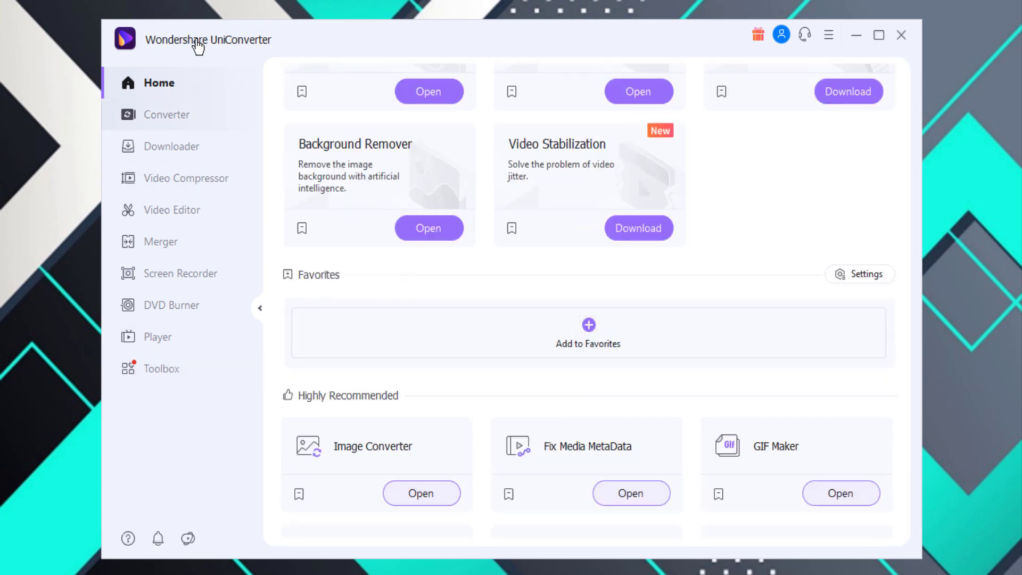
In the Converter, browse for files on Local Disk (D:) and go to the Downloads folder
click(175, 112)
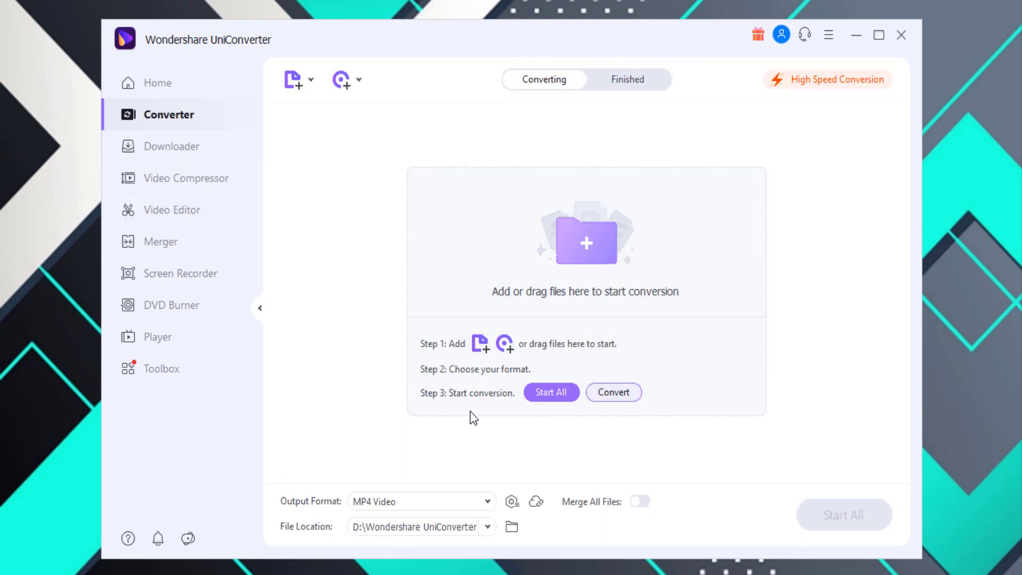
click(575, 254)
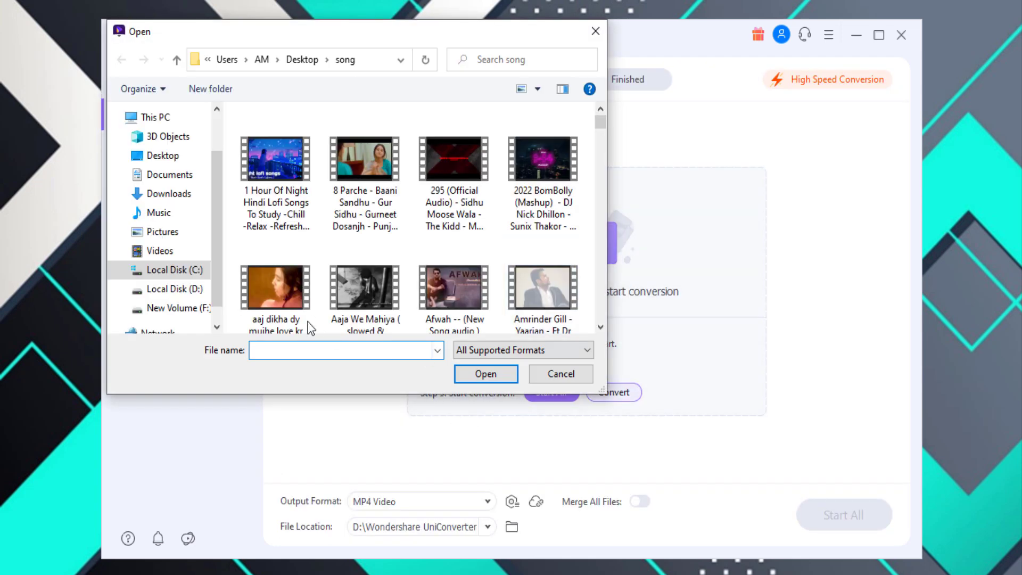
click(188, 294)
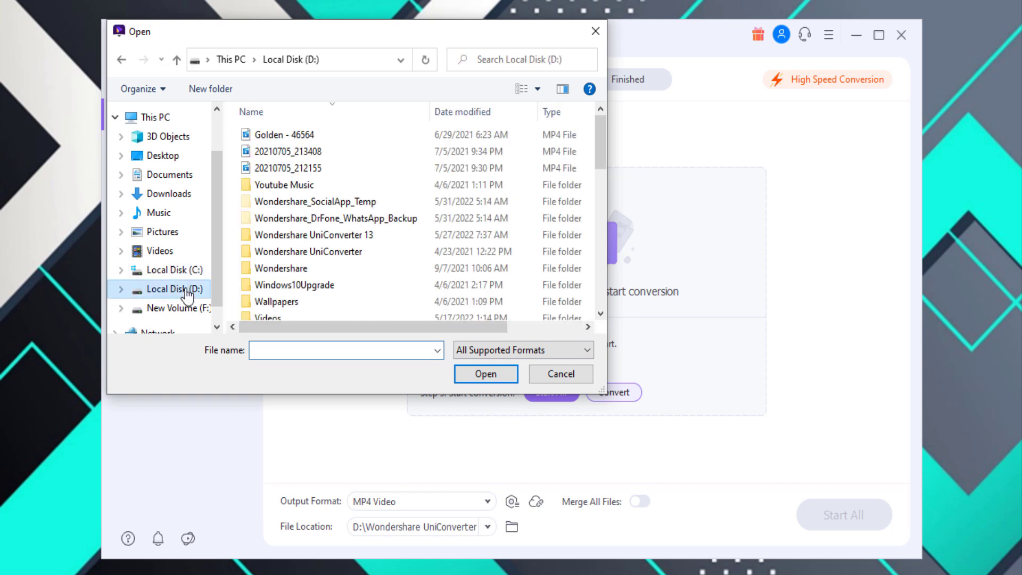
click(183, 195)
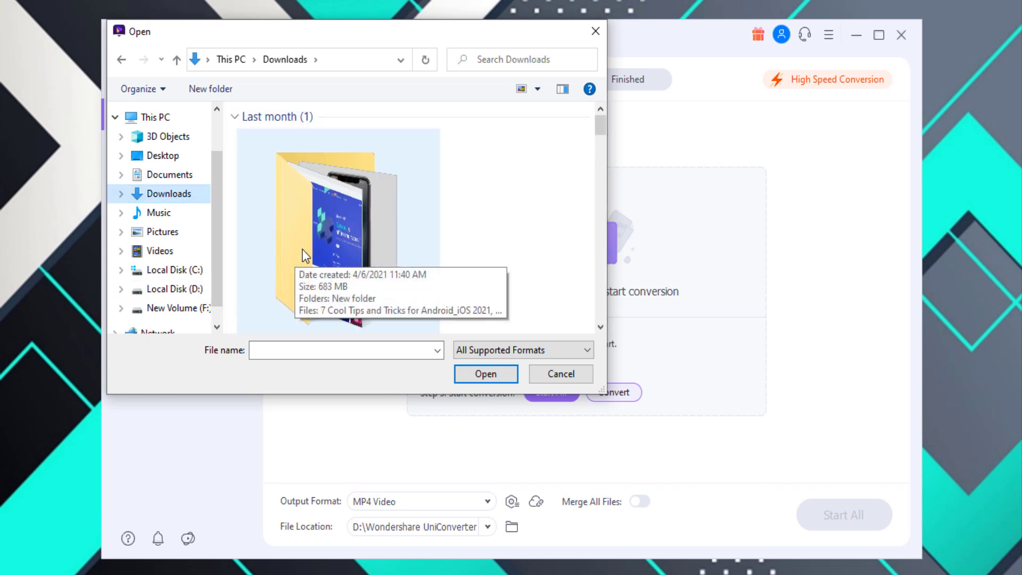
Show files as large icons and add Sea - 4006 from the Video folder
click(525, 90)
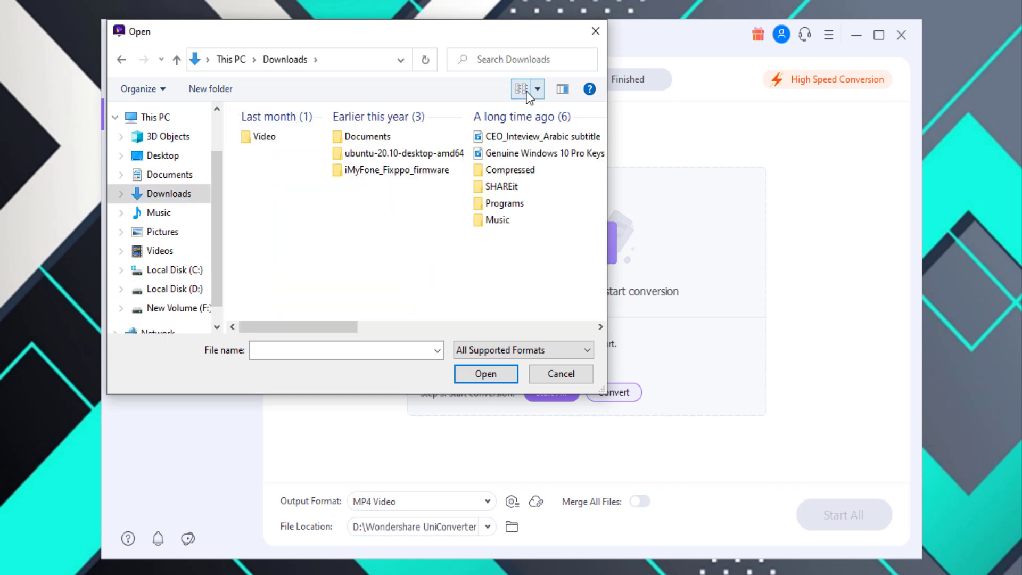
click(527, 90)
click(527, 91)
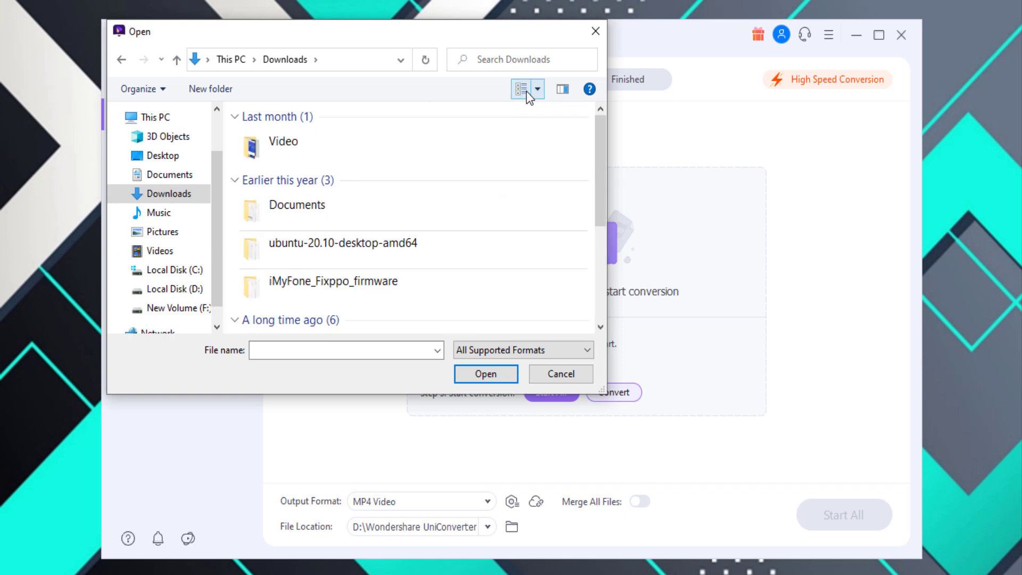
click(528, 94)
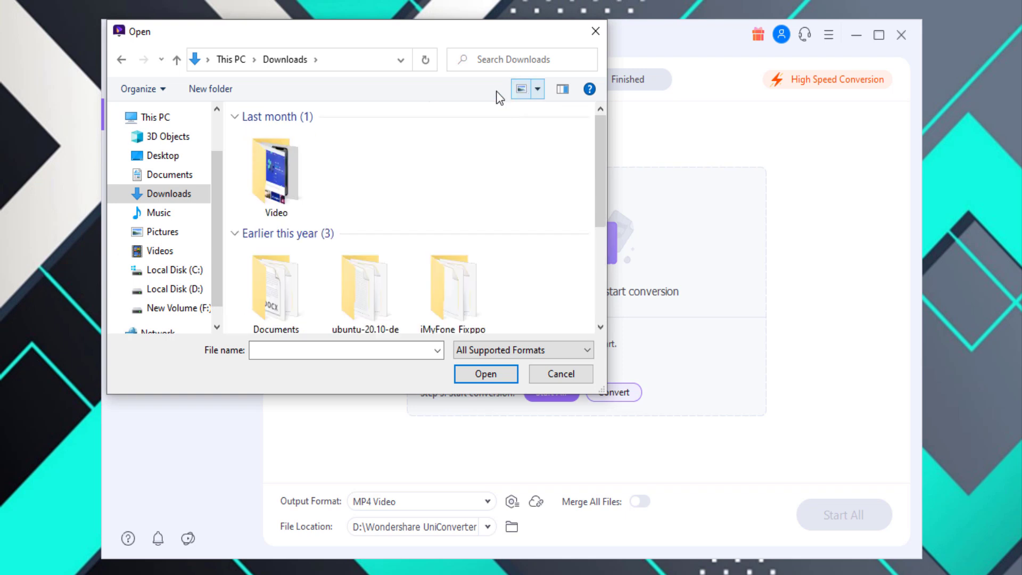
double_click(295, 175)
scroll(393, 242, down, 5)
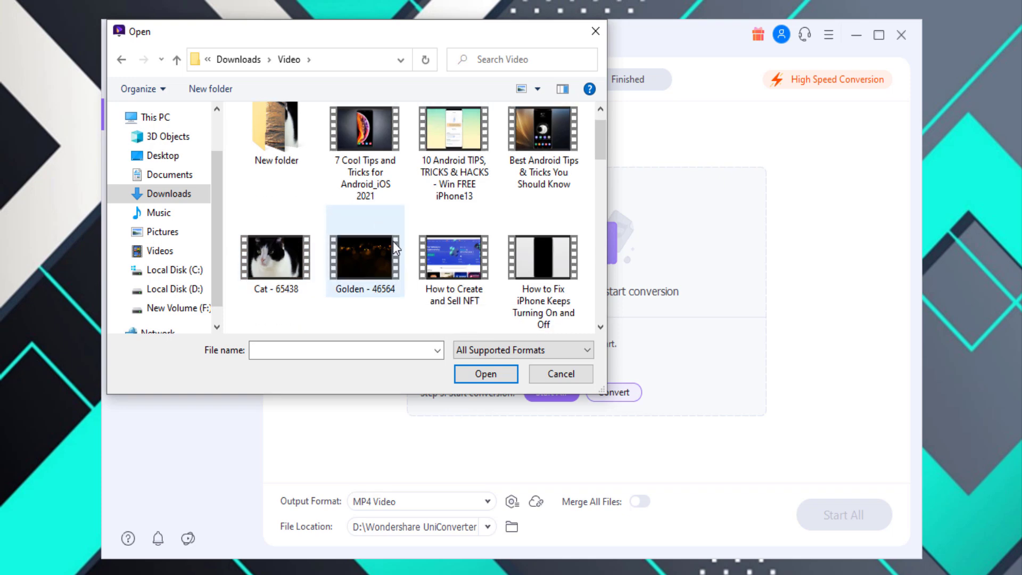
scroll(362, 234, down, 5)
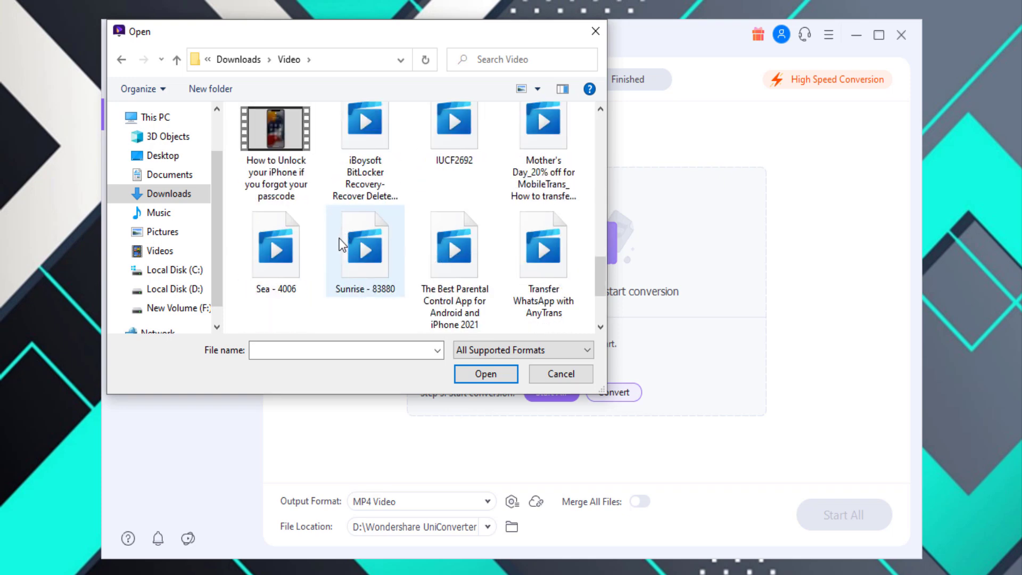
scroll(340, 238, down, 2)
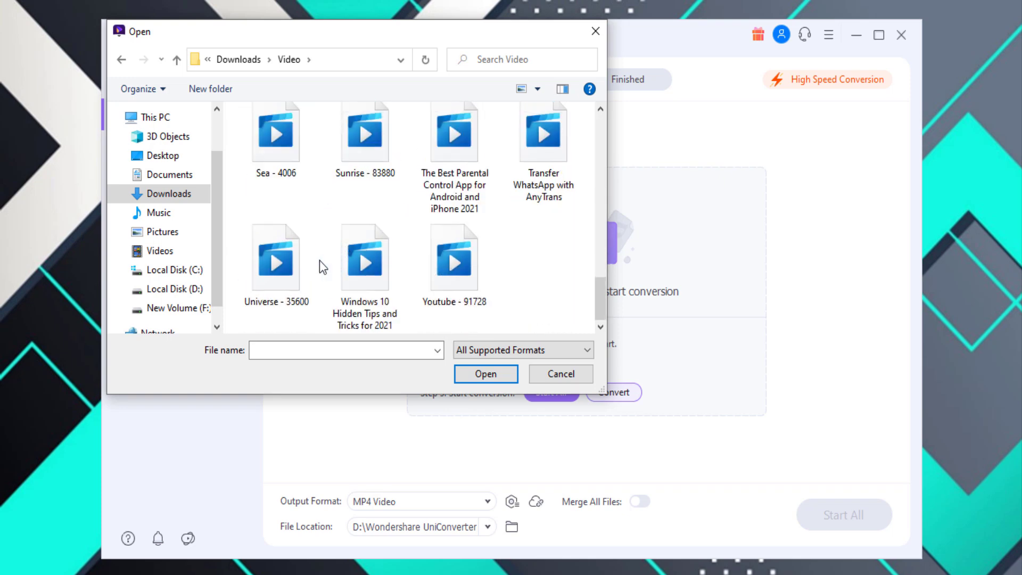
double_click(295, 164)
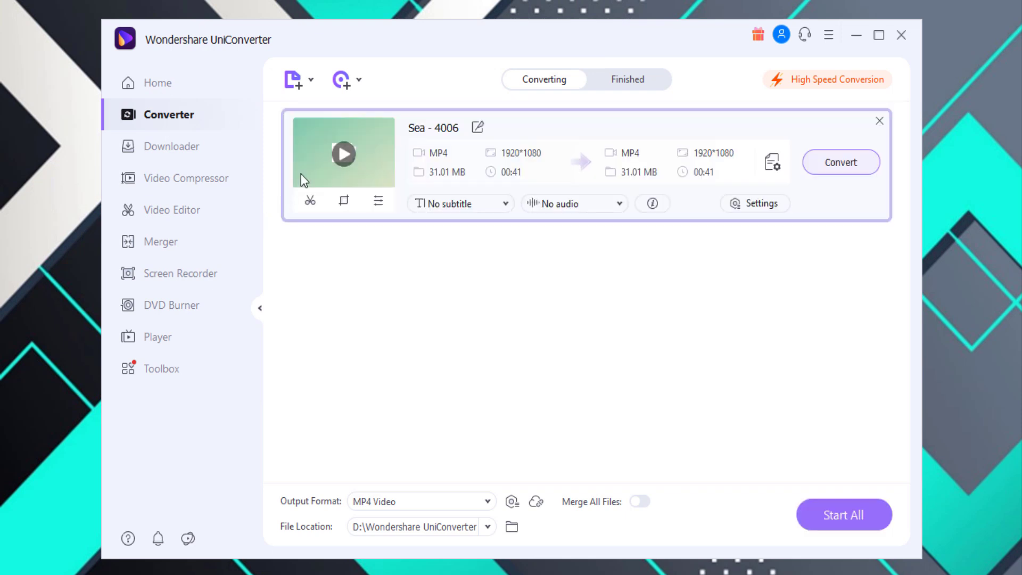
Enable High Speed Conversion in the acceleration options, leaving the MP4 output format unchanged
click(421, 501)
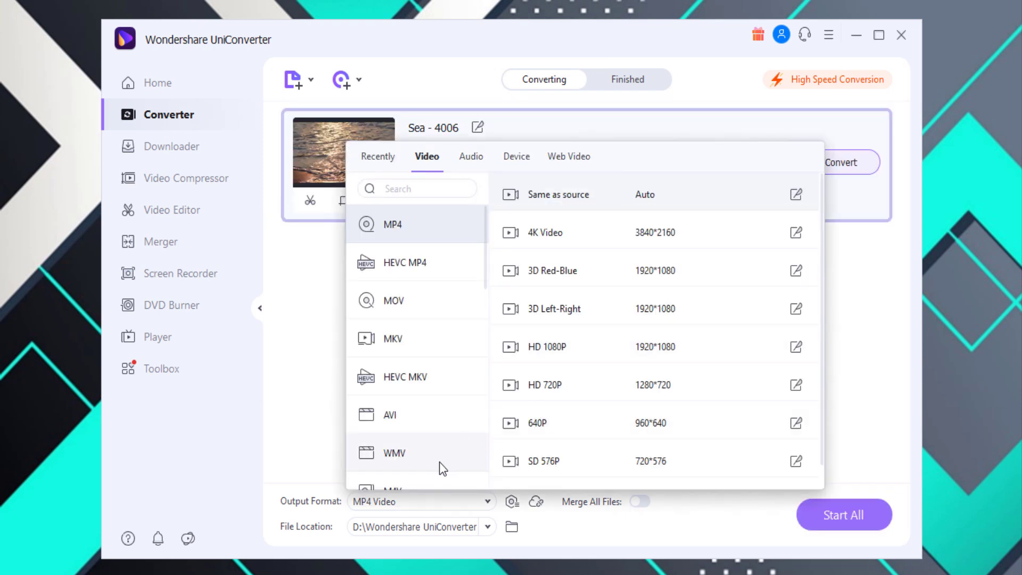
click(783, 506)
click(807, 79)
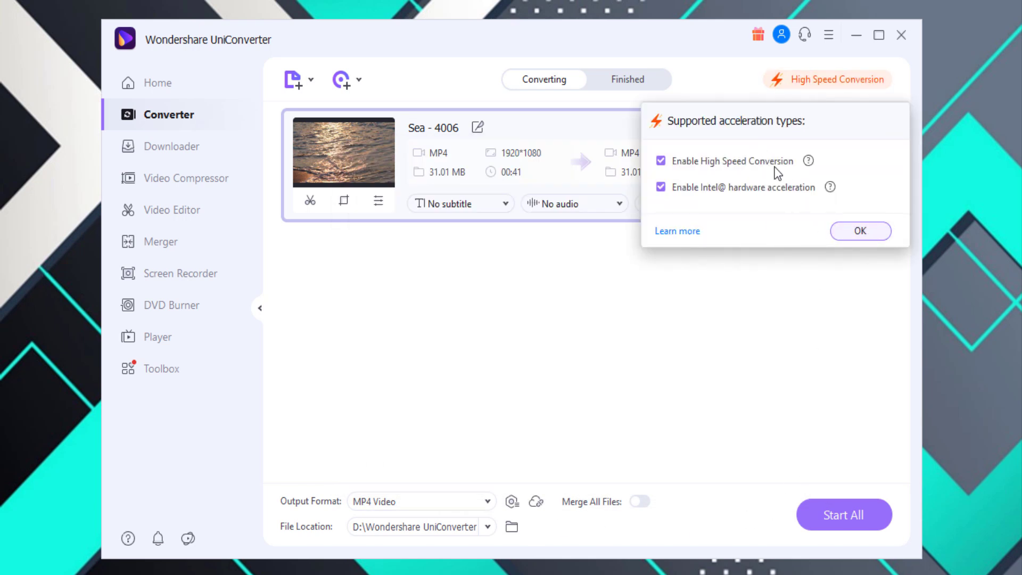
click(757, 159)
click(848, 234)
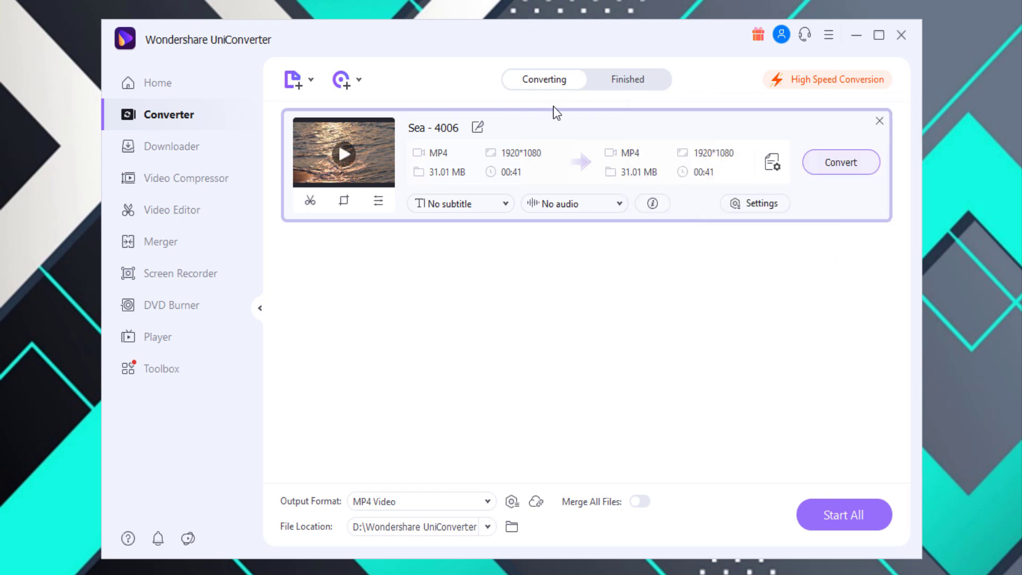
Review the encoding settings and output folder, convert Sea - 4006, and view the Finished list
click(776, 204)
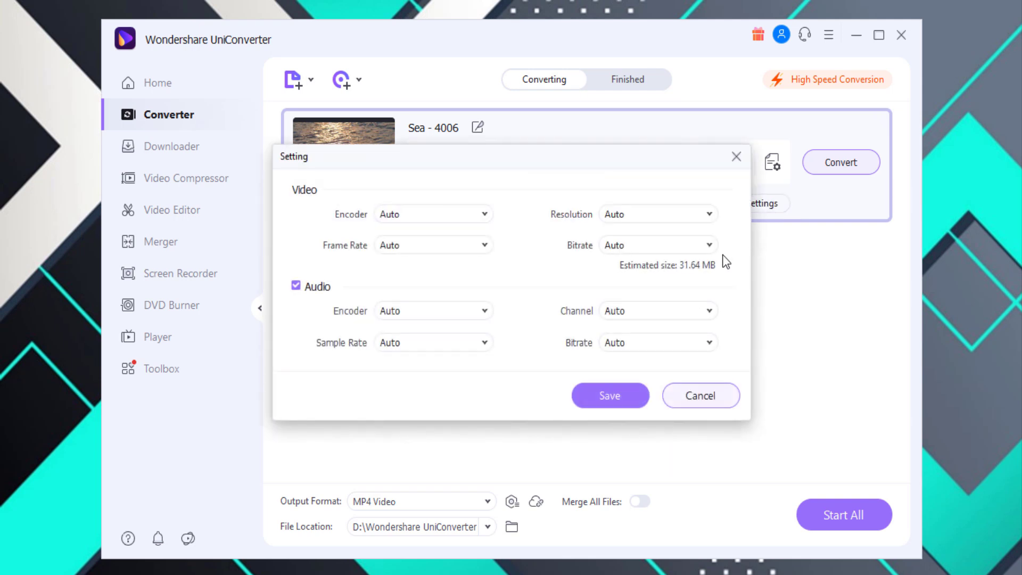
click(736, 155)
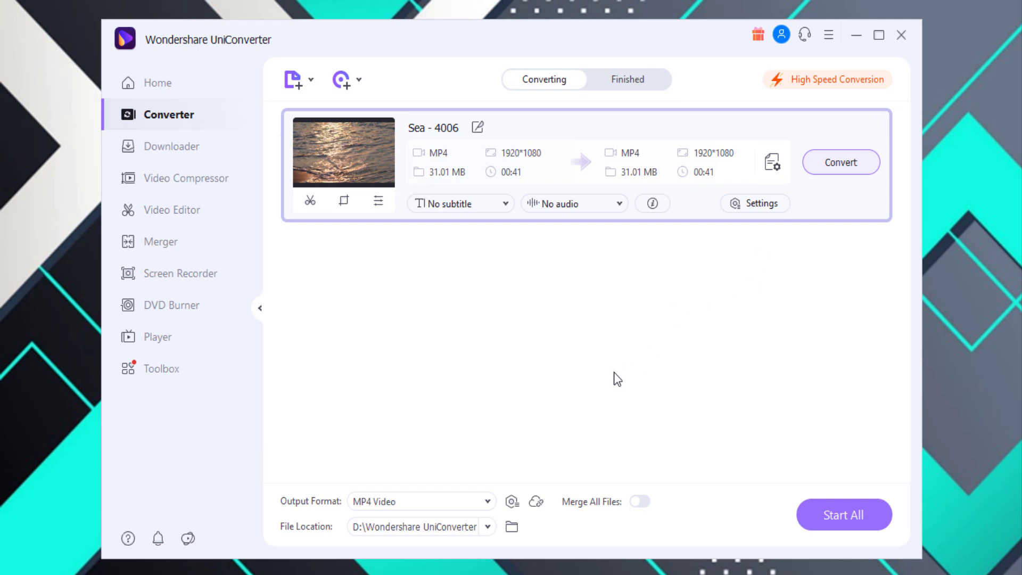
click(488, 527)
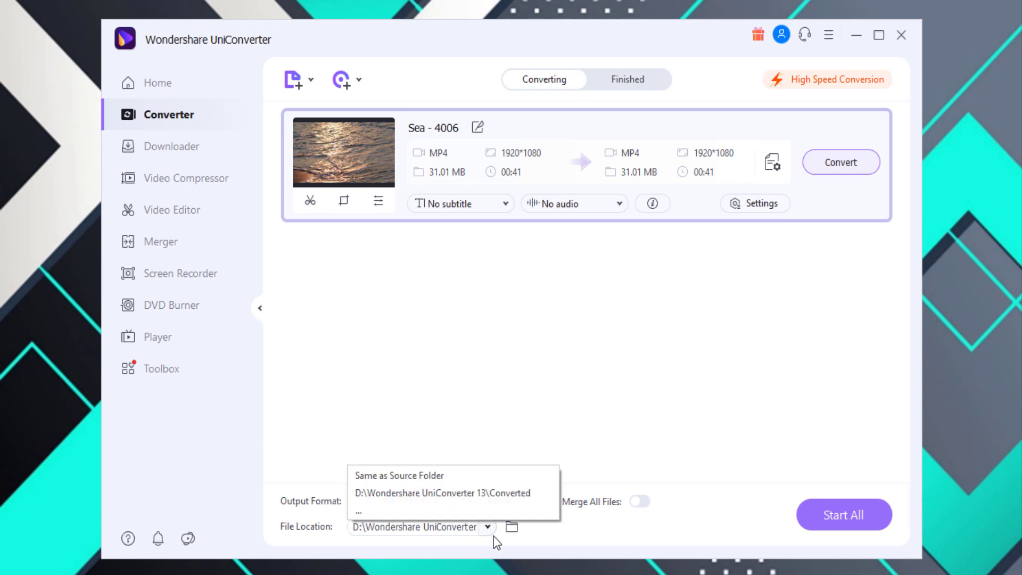
click(459, 533)
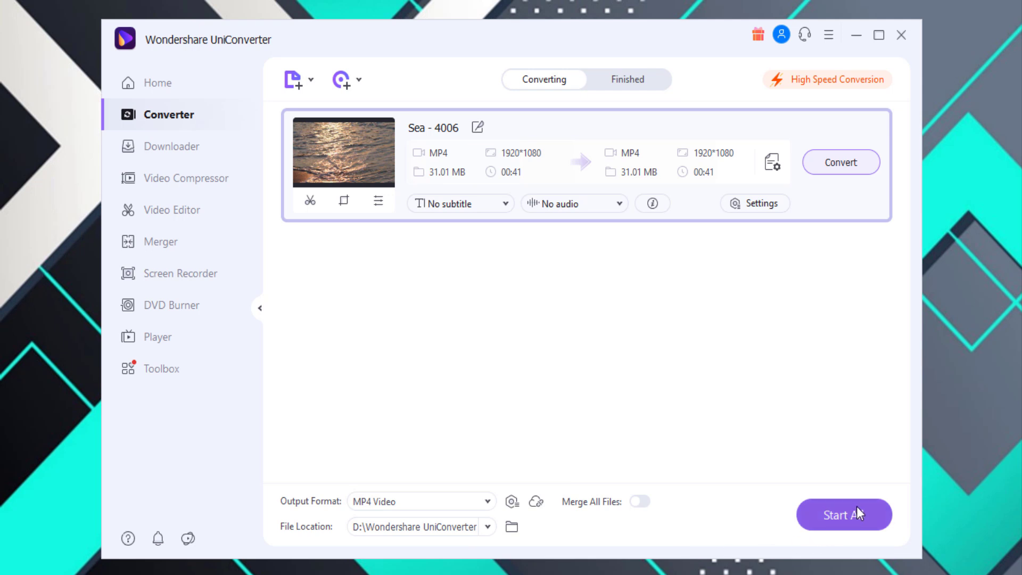
click(845, 167)
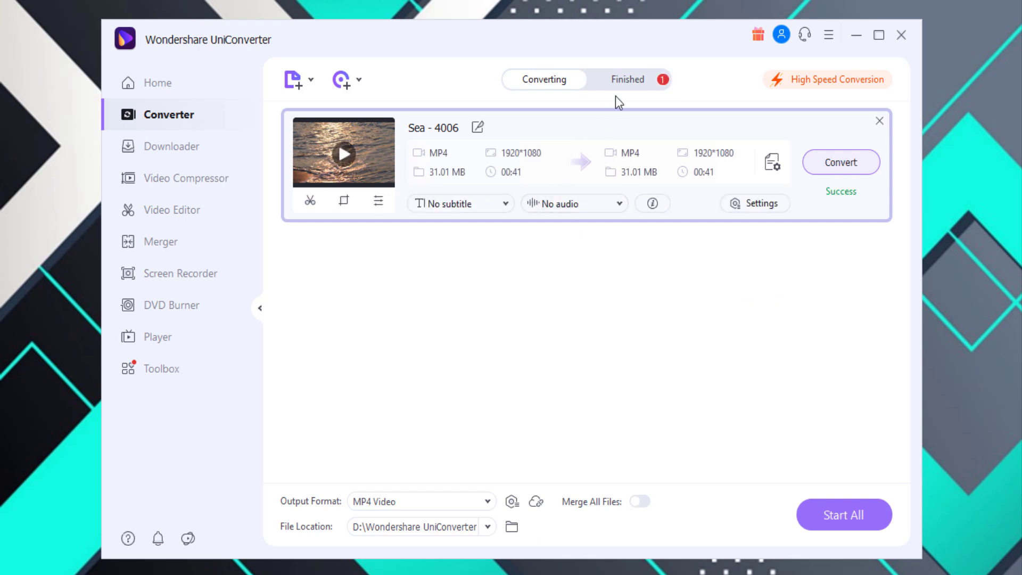
click(624, 82)
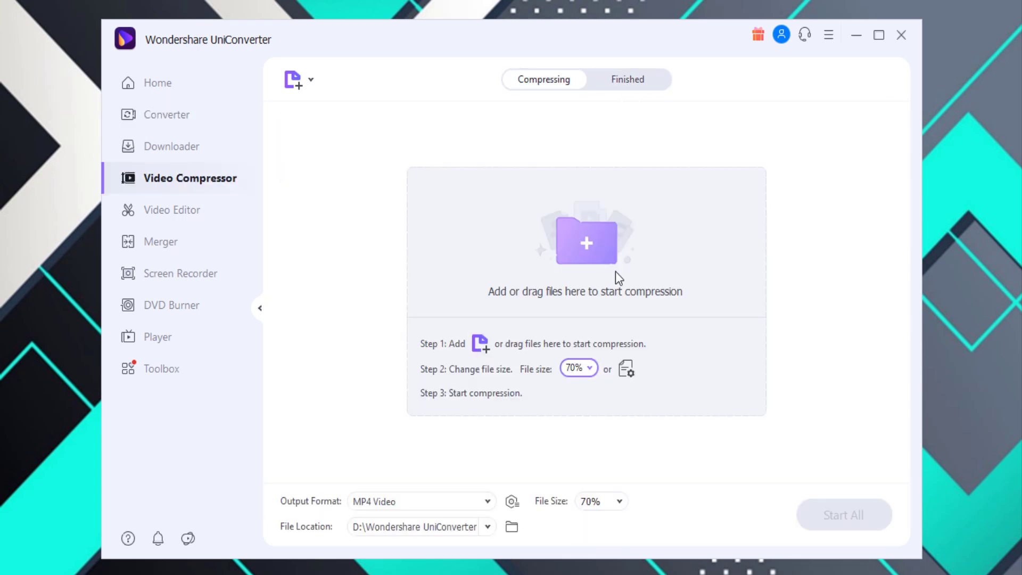
Compress Cat - 65438 as MP4 to 40% file size and check the finished compressions
click(616, 272)
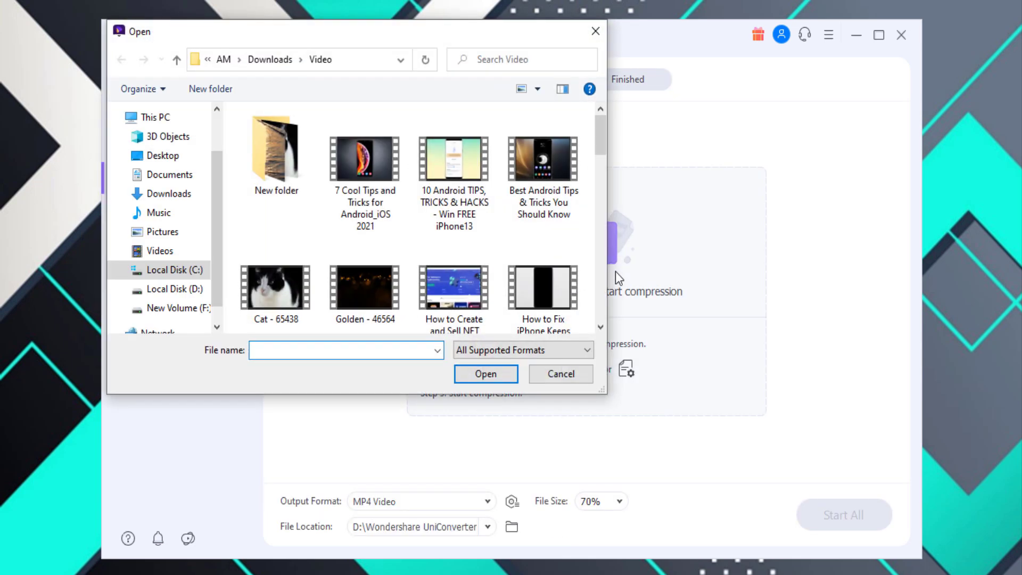
click(306, 296)
double_click(305, 295)
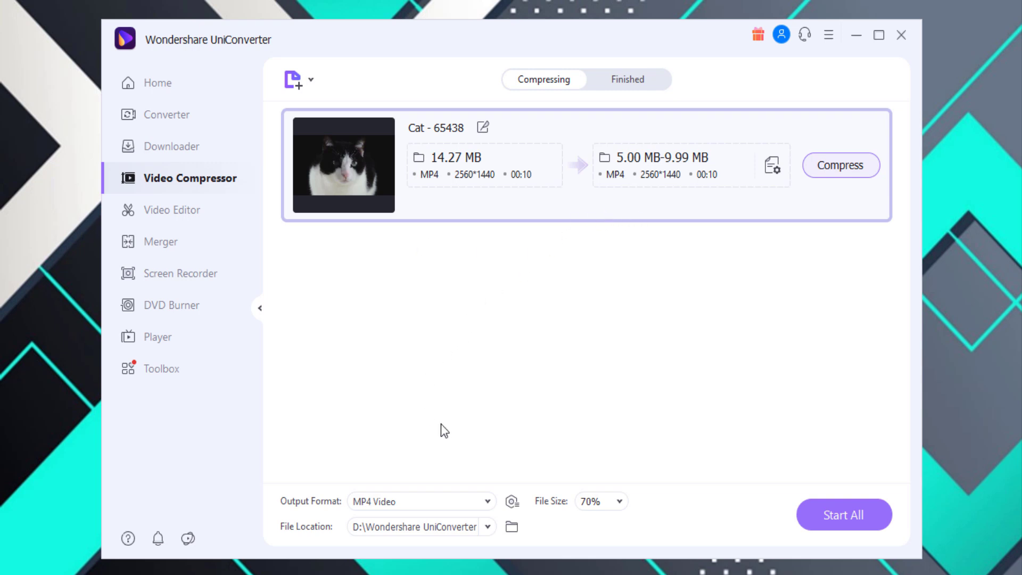
click(486, 500)
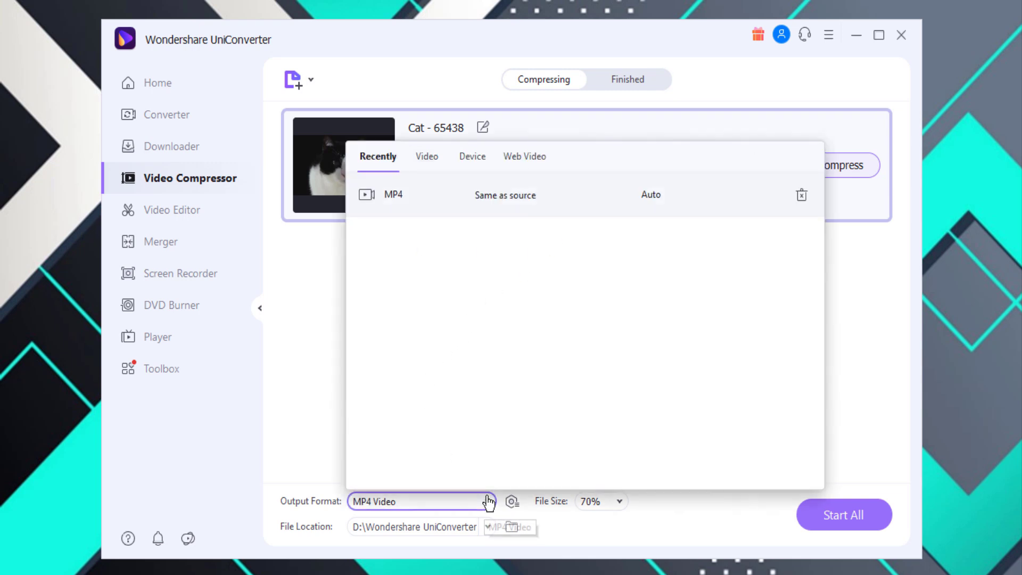
click(429, 154)
scroll(444, 311, down, 2)
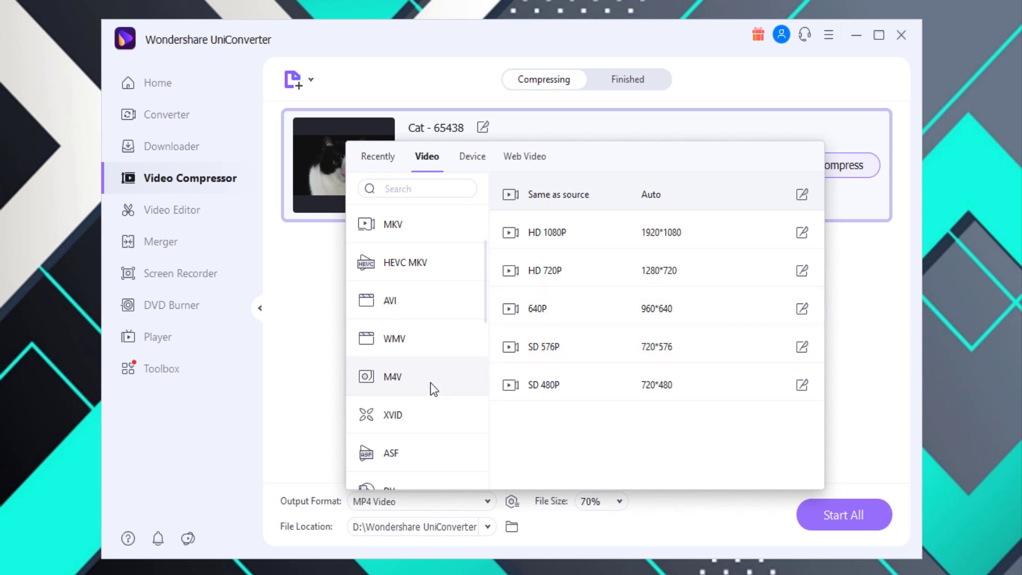
click(612, 513)
click(620, 502)
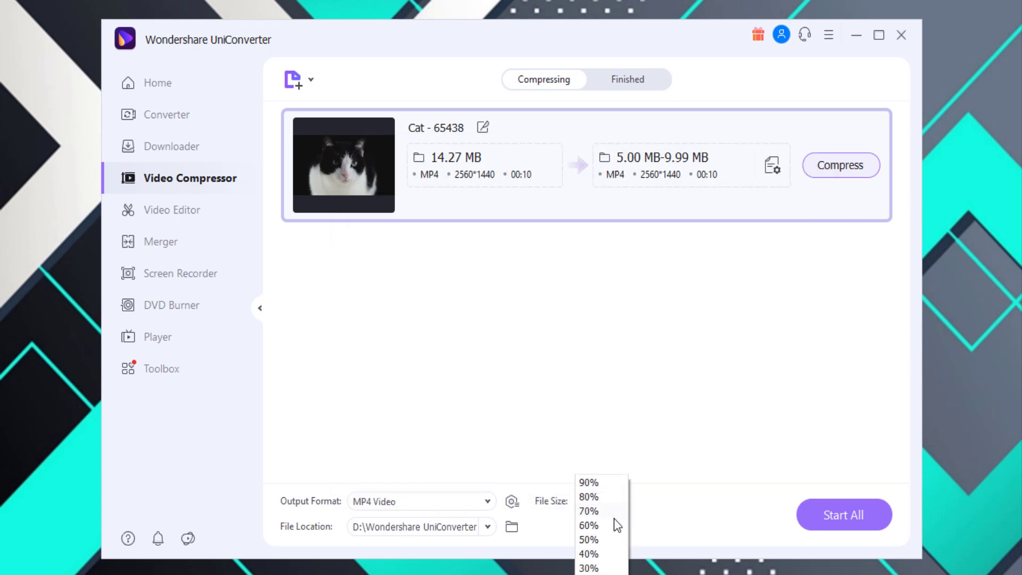
click(600, 553)
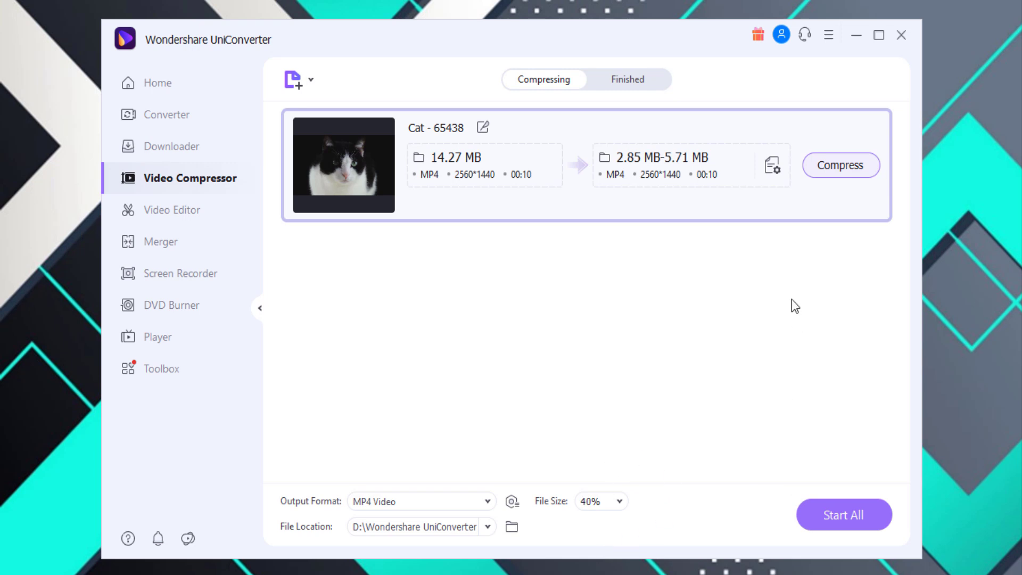
click(820, 168)
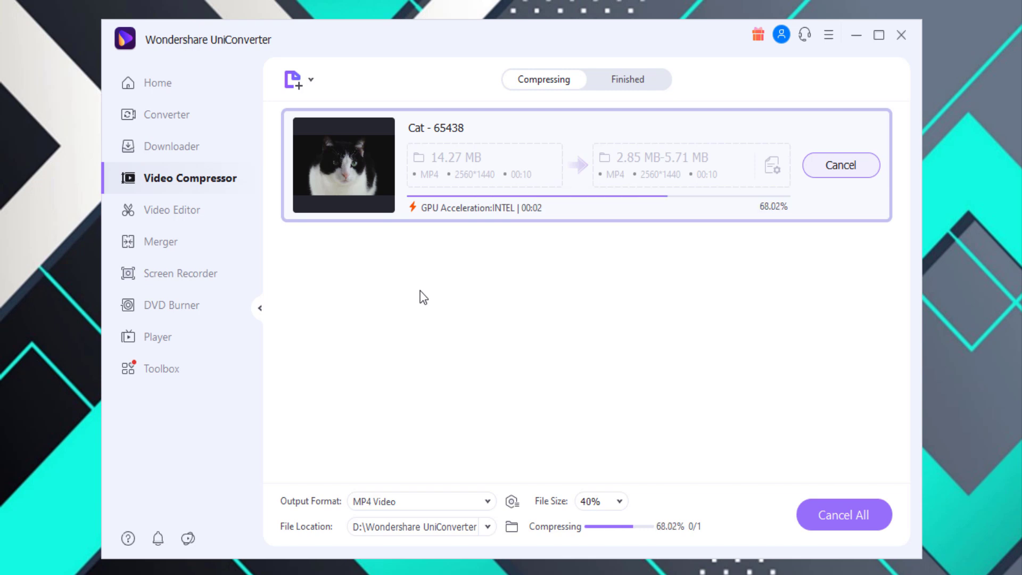
click(616, 81)
Trim Cat - 65438 in the Video Editor so it starts near 00:00:02:20
click(245, 203)
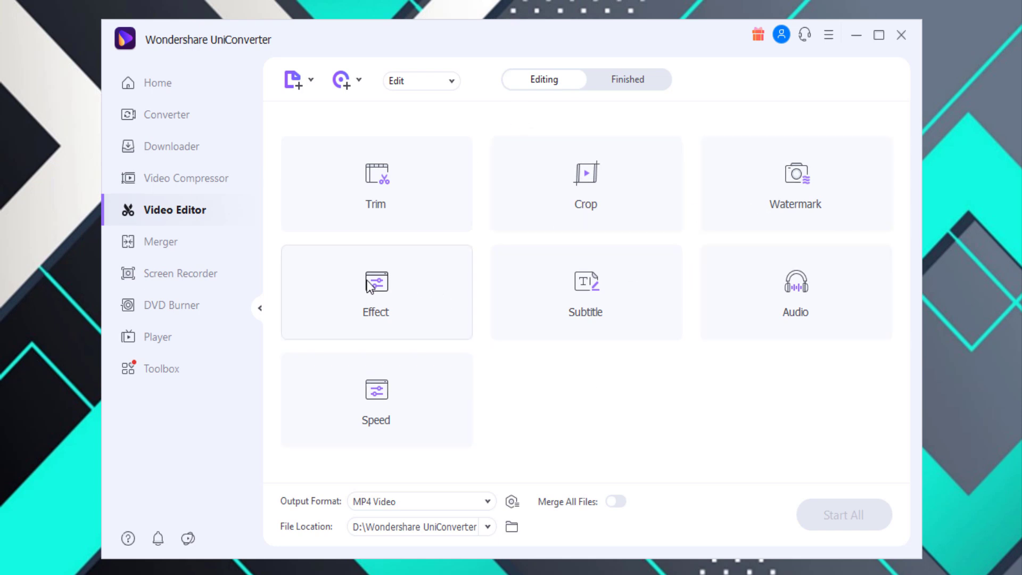
click(406, 189)
click(268, 272)
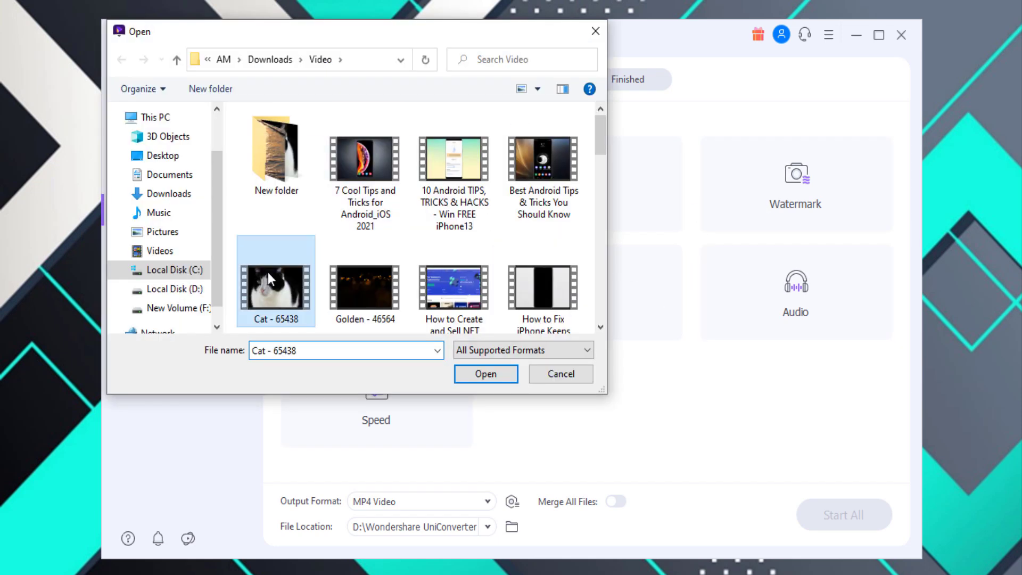
double_click(267, 273)
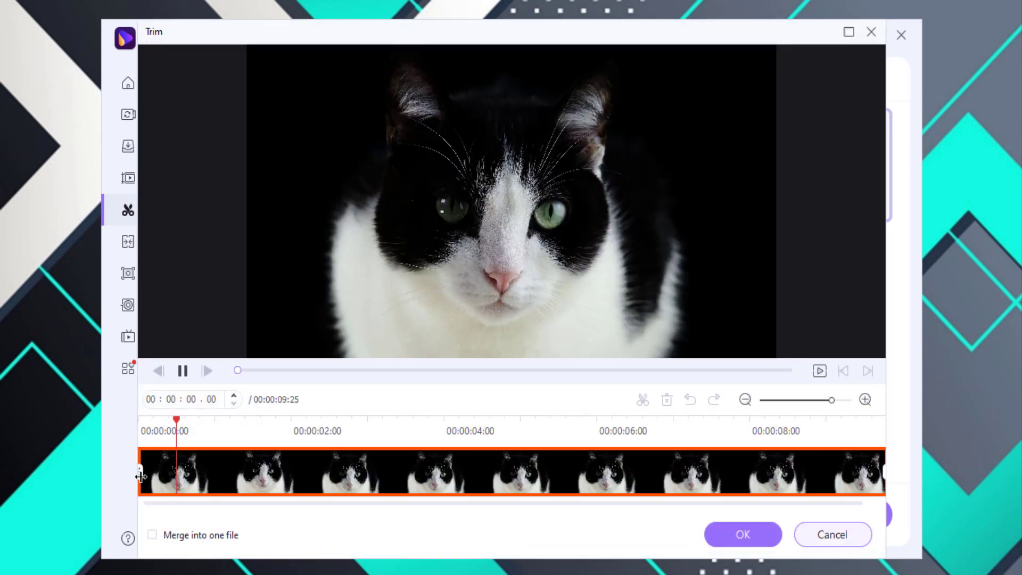
drag(140, 475, 346, 474)
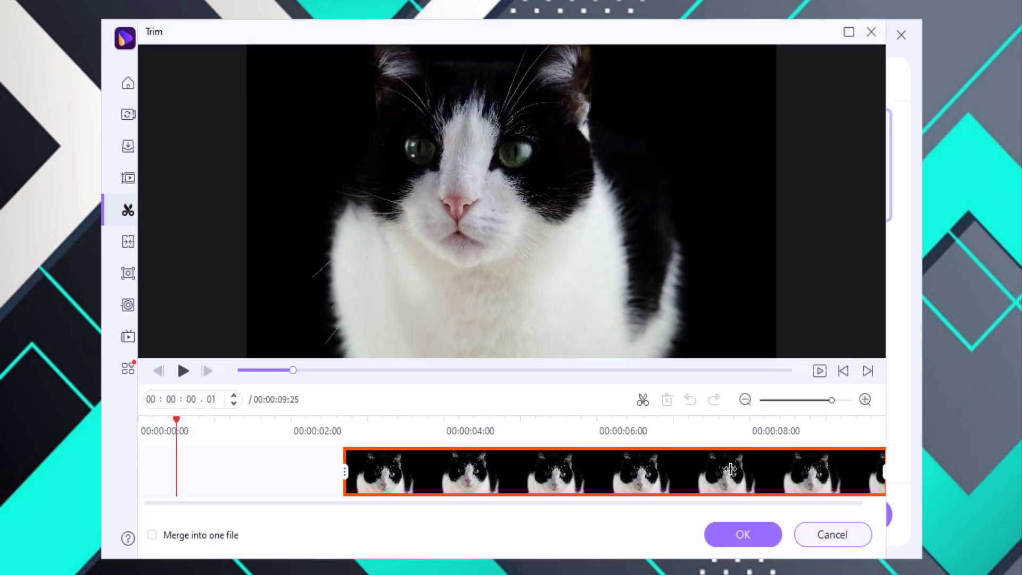
click(737, 533)
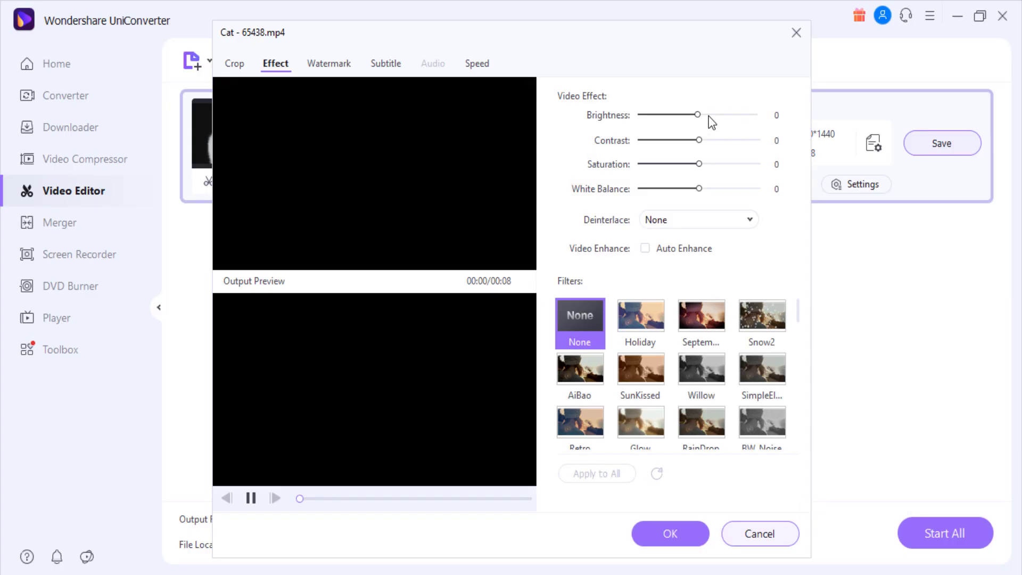
Try brightness 17 and saturation 15, browse the Watermark, Subtitle and Speed tabs, then discard the edits
click(708, 115)
click(709, 164)
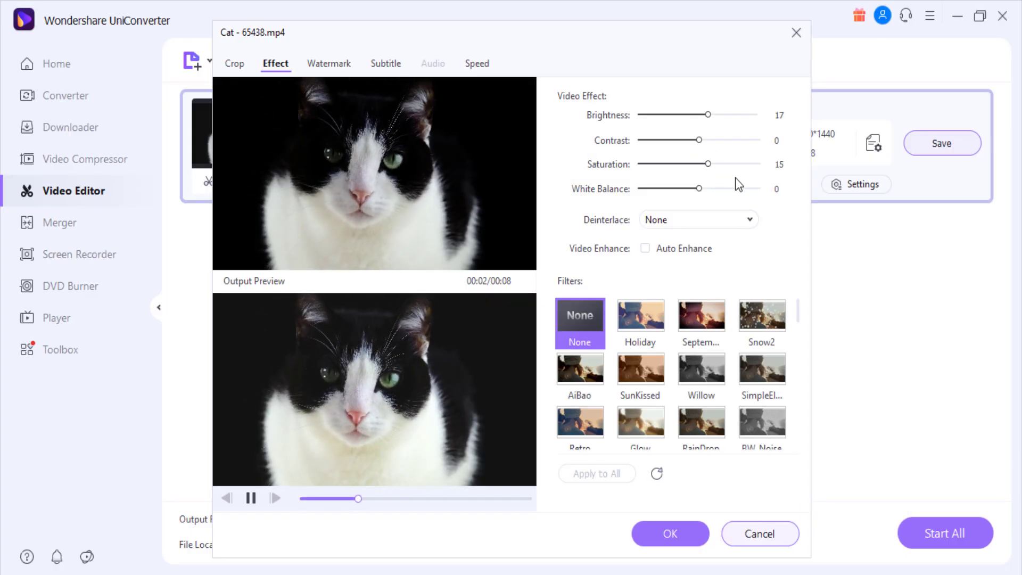
click(334, 63)
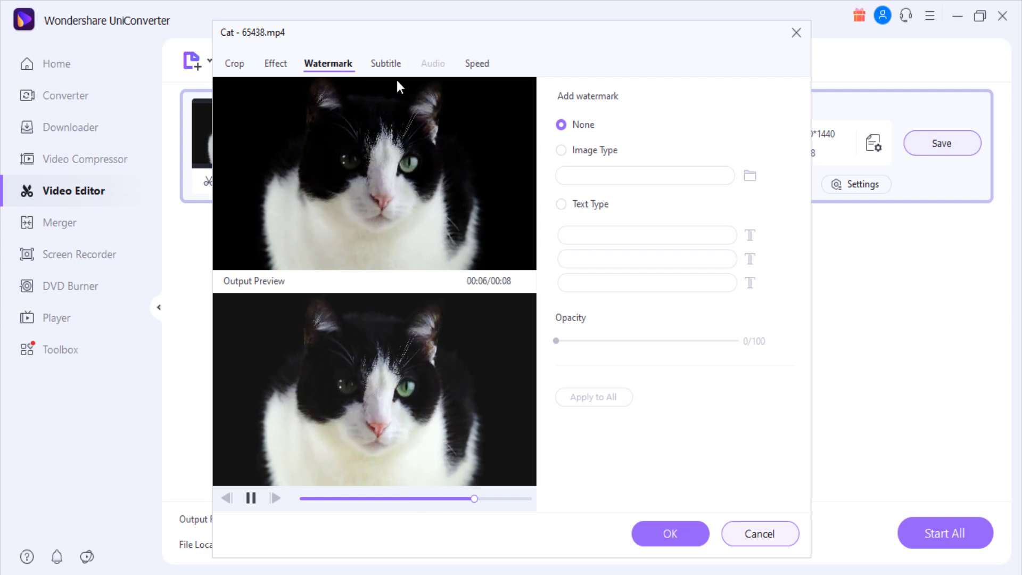
click(390, 68)
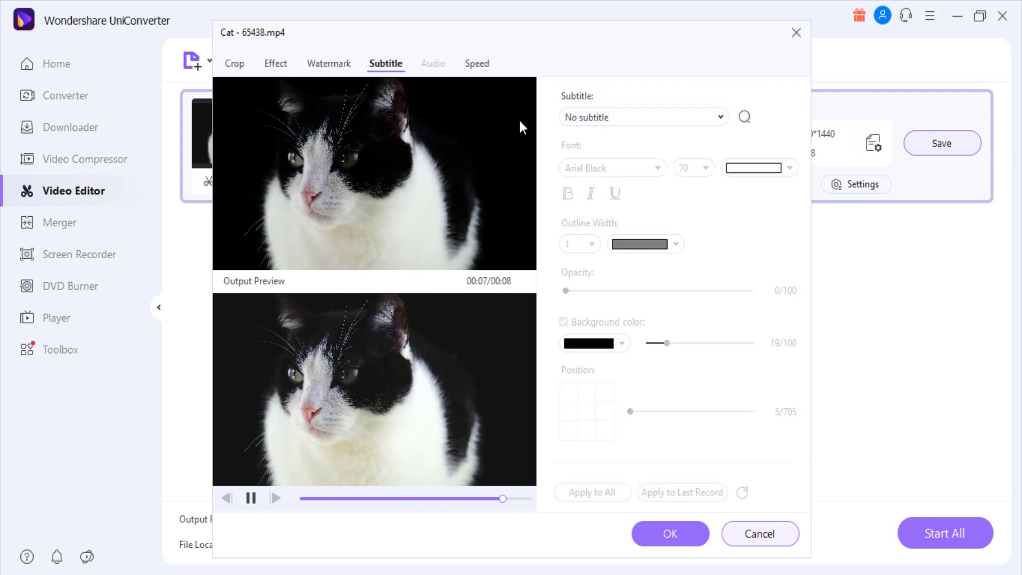
click(479, 64)
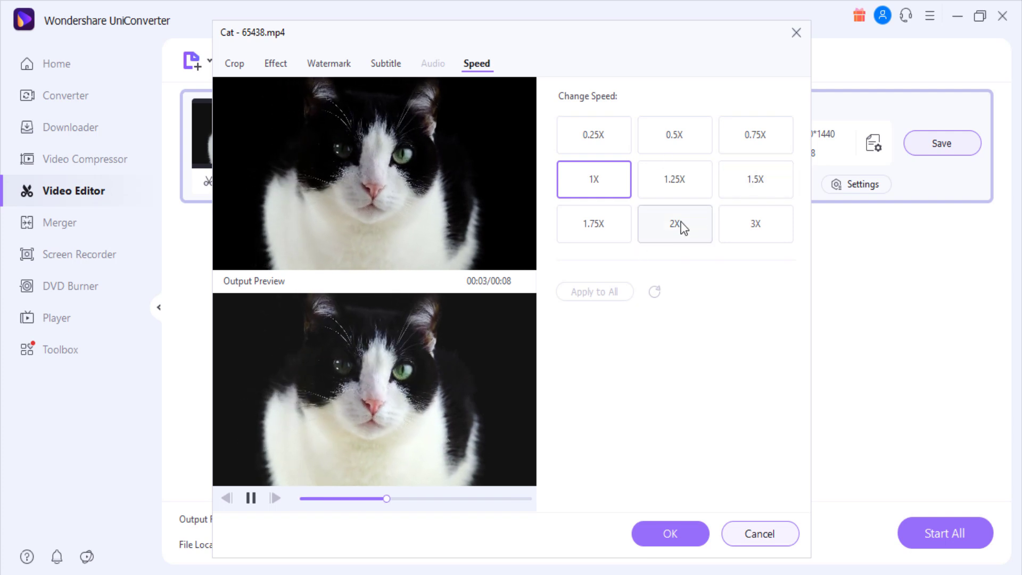
click(796, 33)
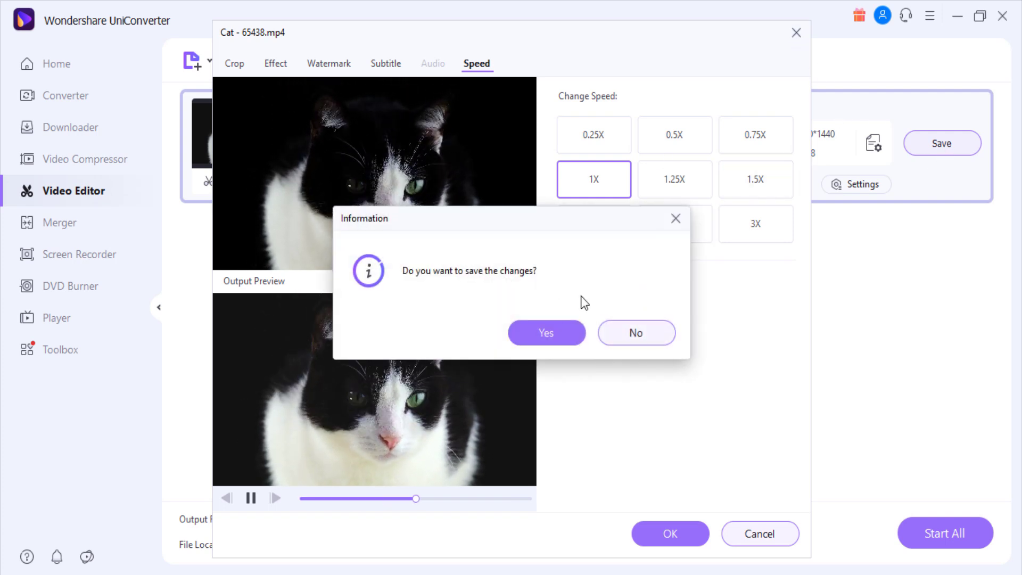
click(633, 333)
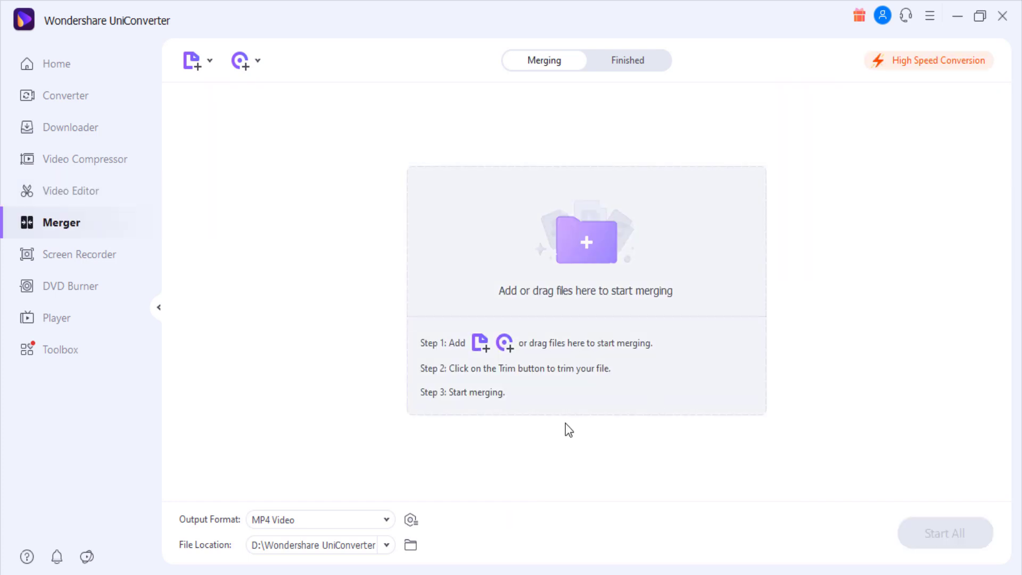
Select Sea - 4006 and Sunrise - 83880 together and add them to the Merger list
click(613, 238)
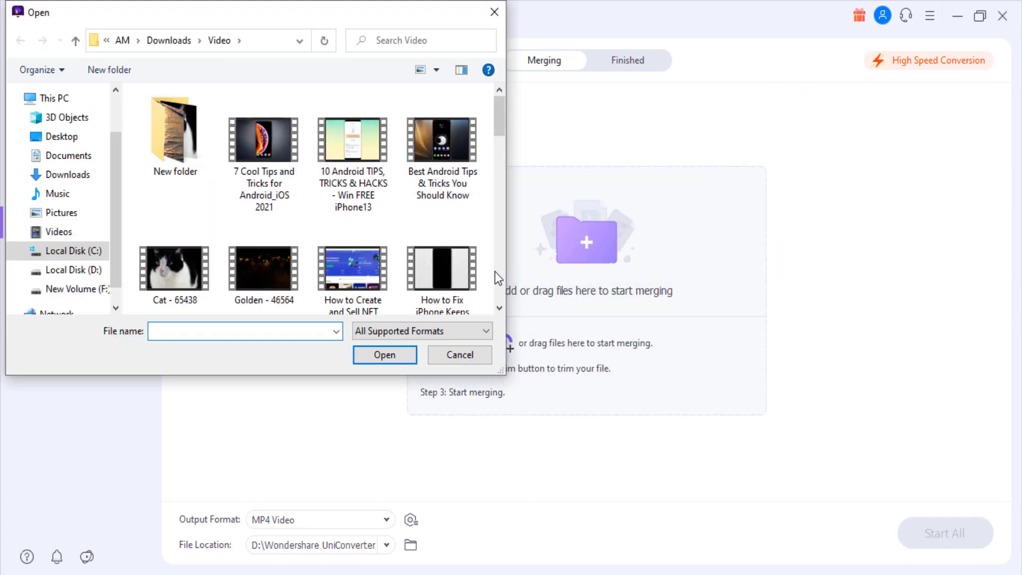
scroll(405, 240, down, 5)
scroll(368, 242, down, 10)
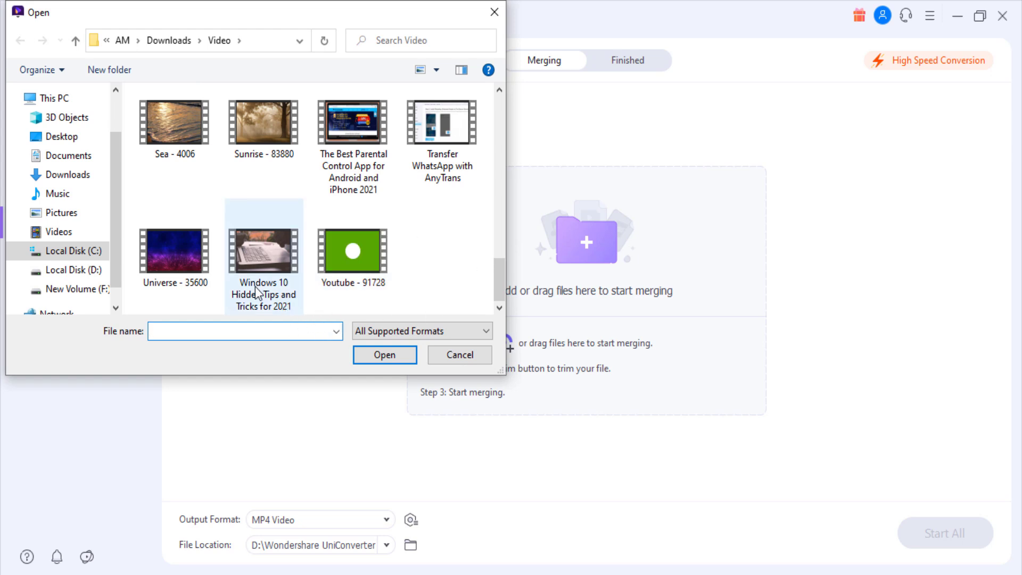
drag(137, 167, 267, 160)
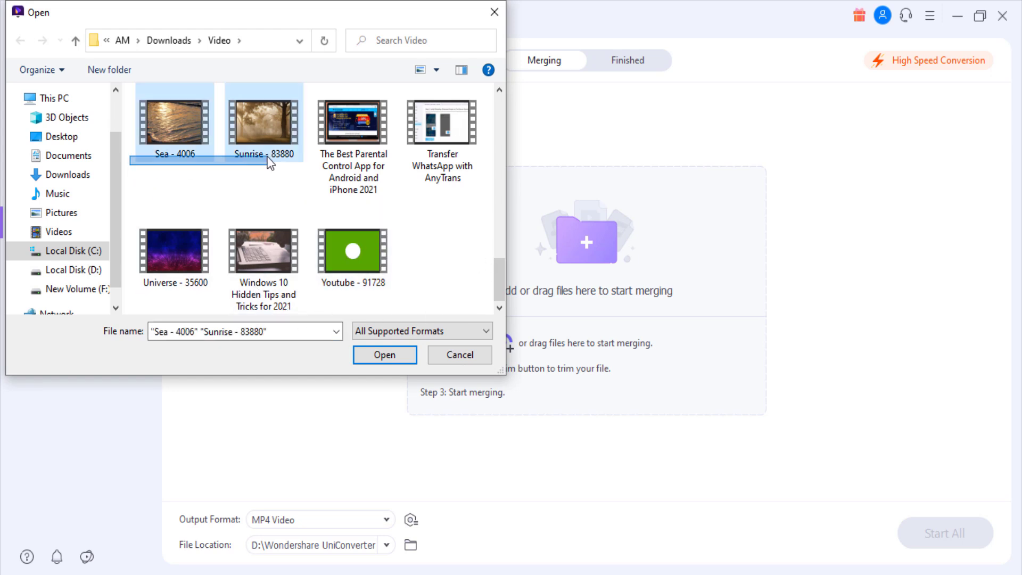
click(410, 356)
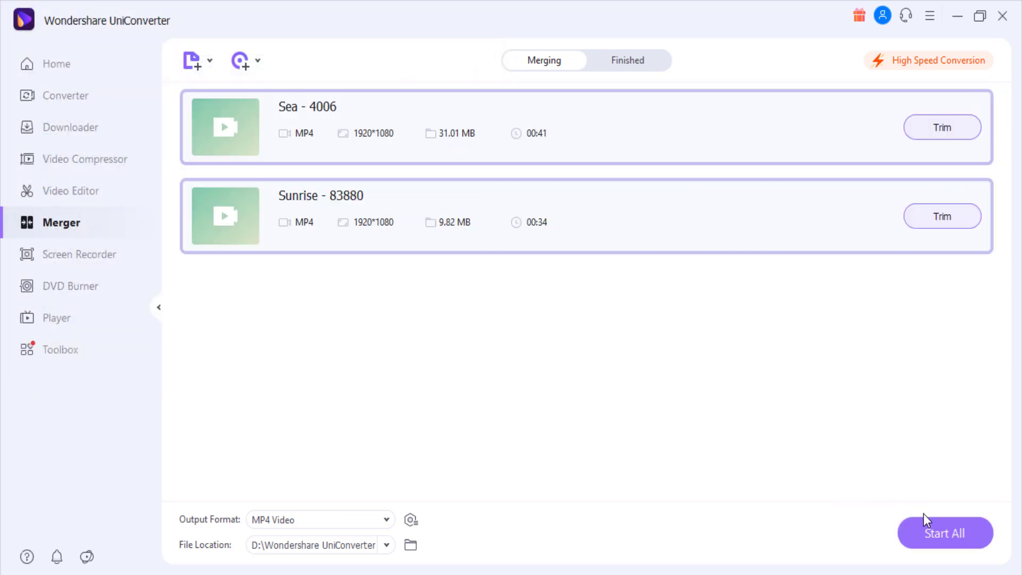
Start merging Sea and Sunrise, glance at the Finished tab, then return to Merging
click(945, 534)
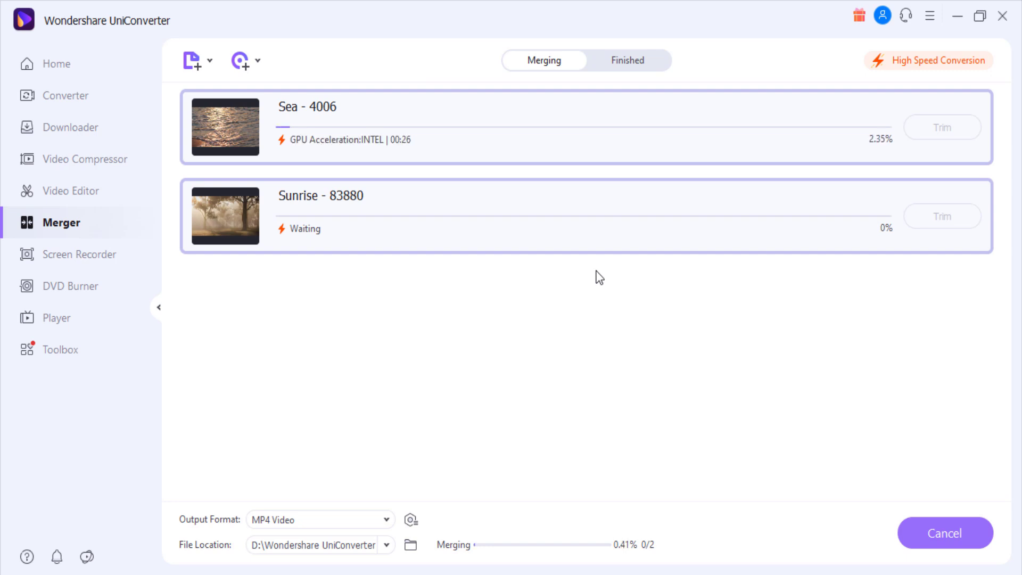
mouse_move(540, 218)
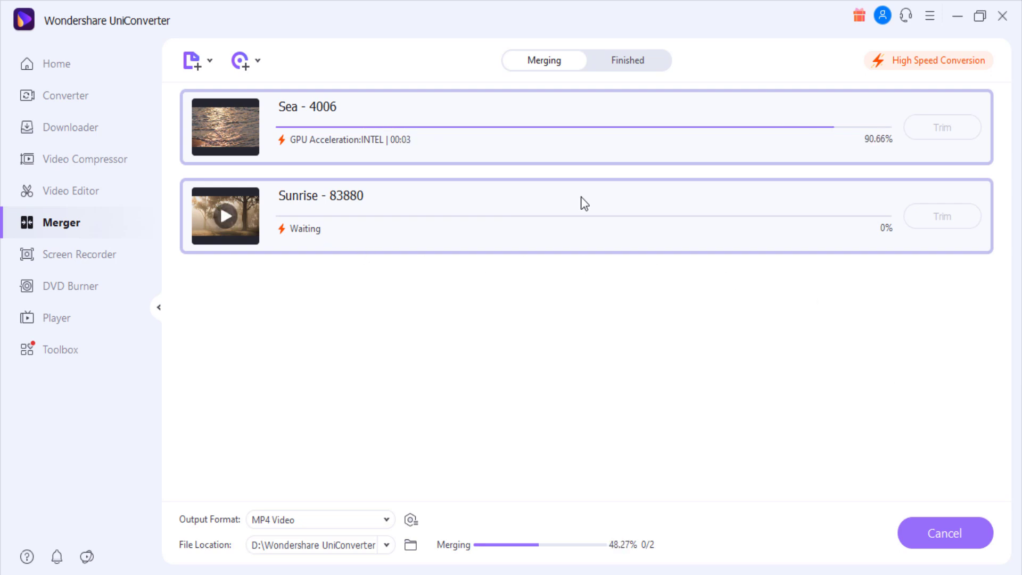
click(628, 59)
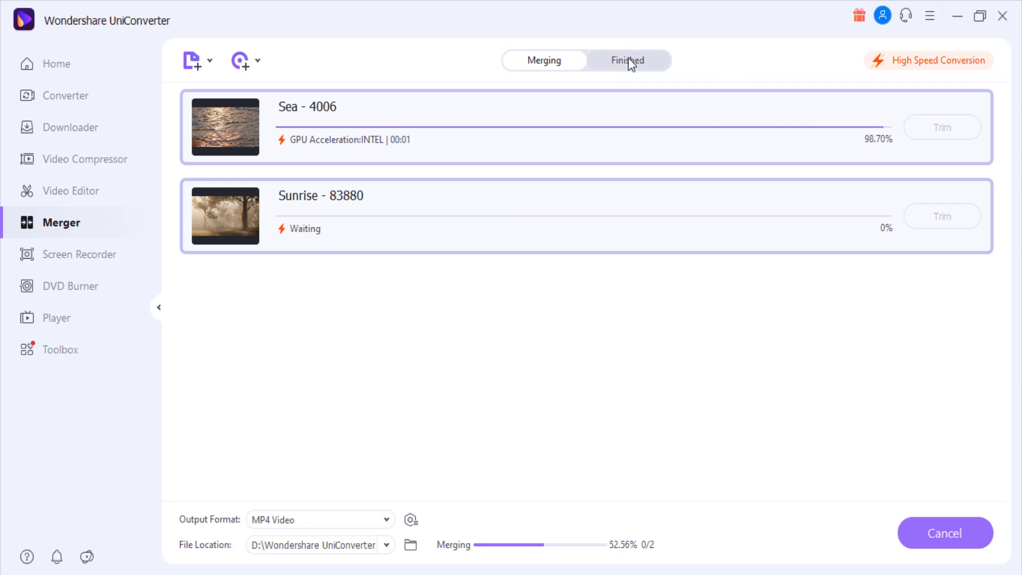
click(548, 59)
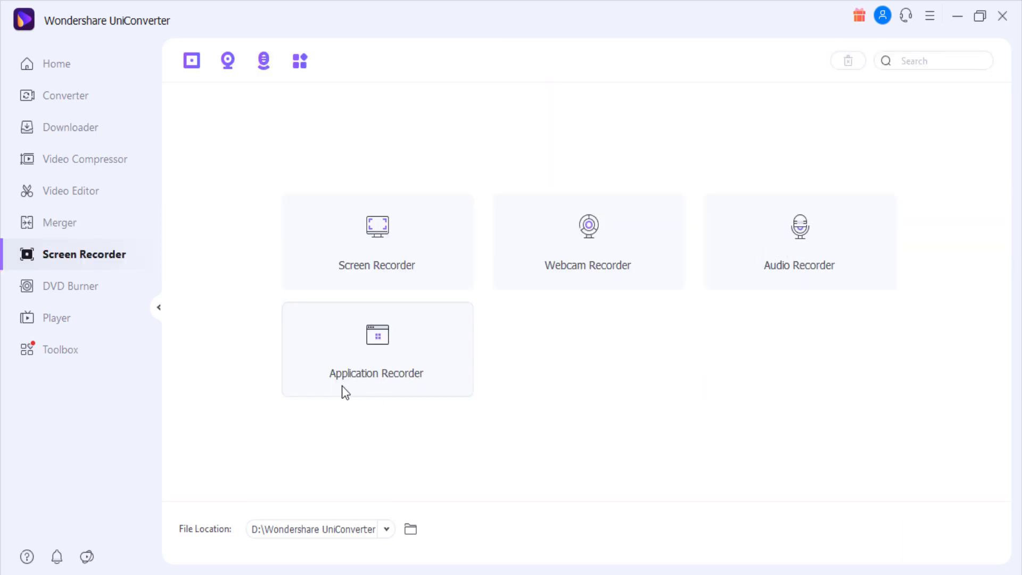
Launch the Screen Recorder, fit the capture frame to the 848×255 recorder window, and start recording
click(412, 250)
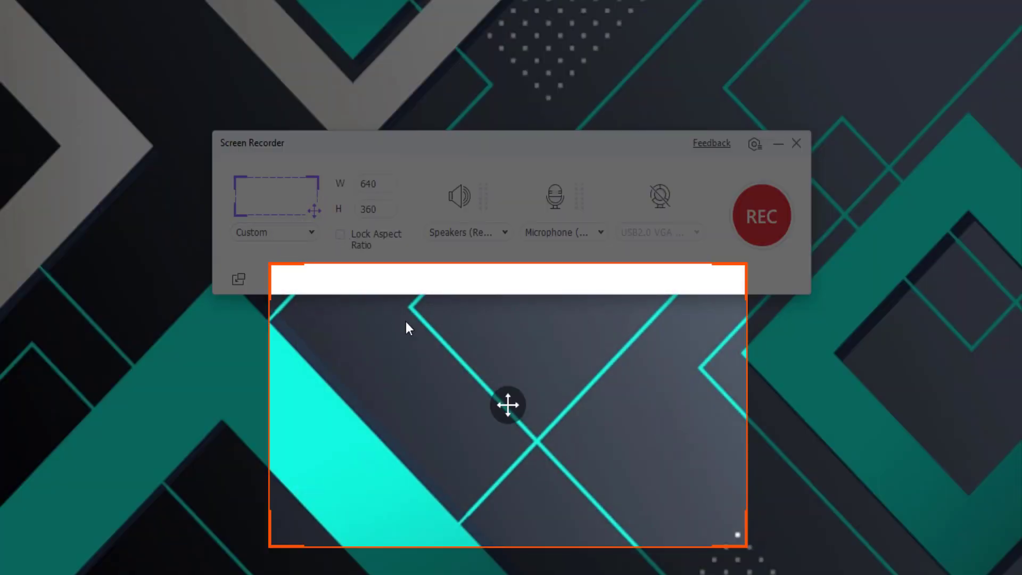
drag(508, 404, 420, 236)
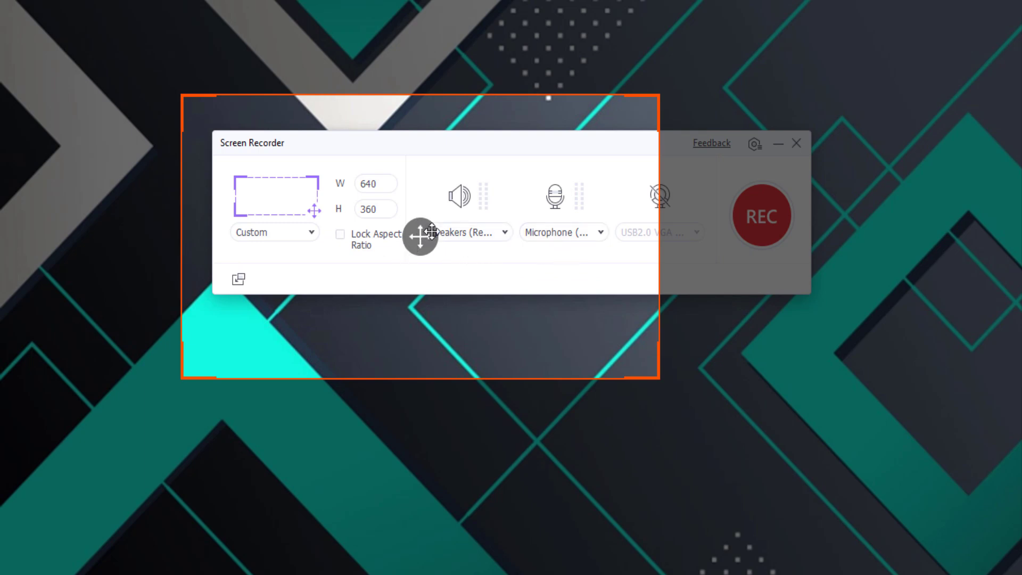
drag(420, 236, 479, 225)
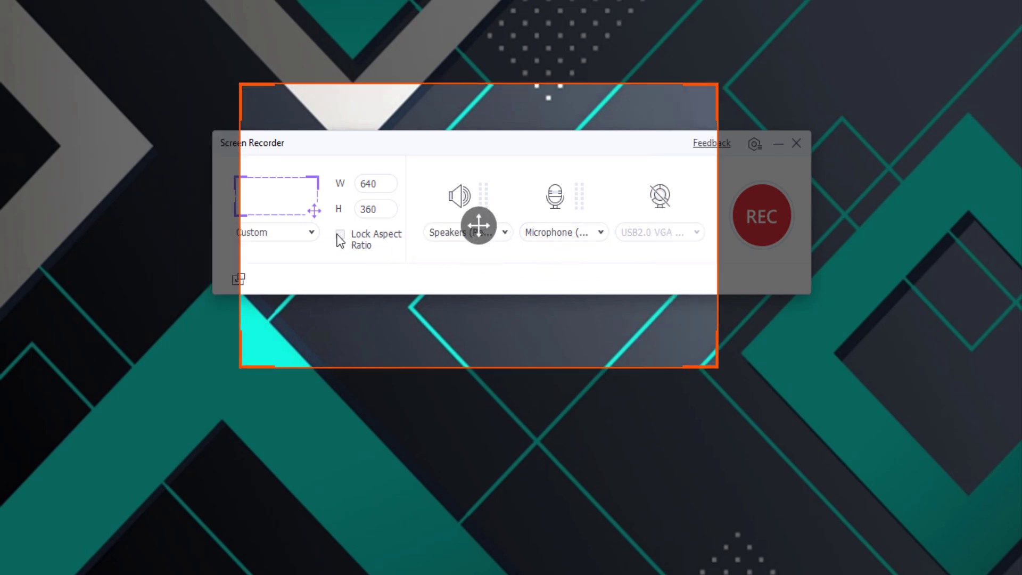
click(289, 211)
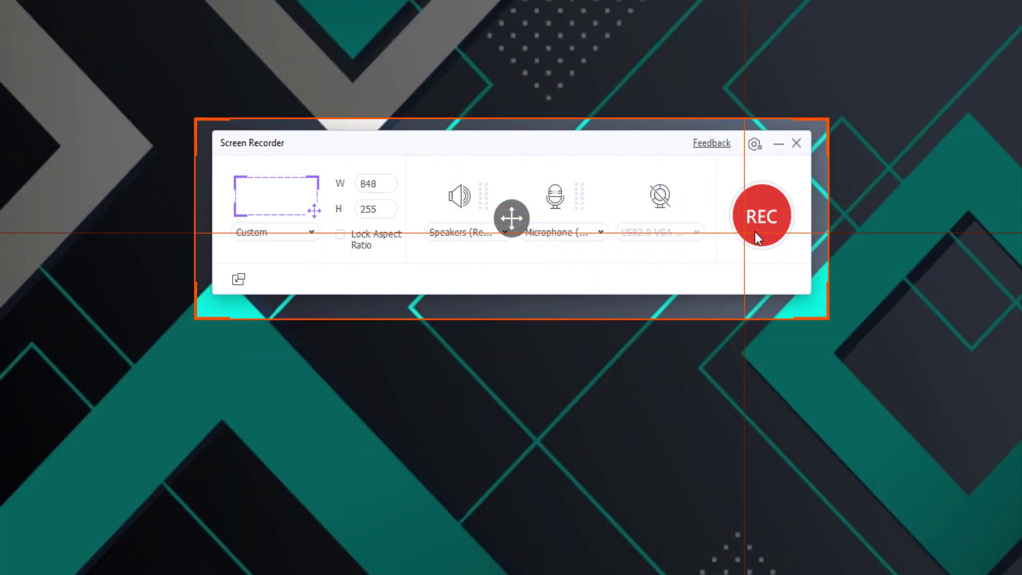
click(782, 231)
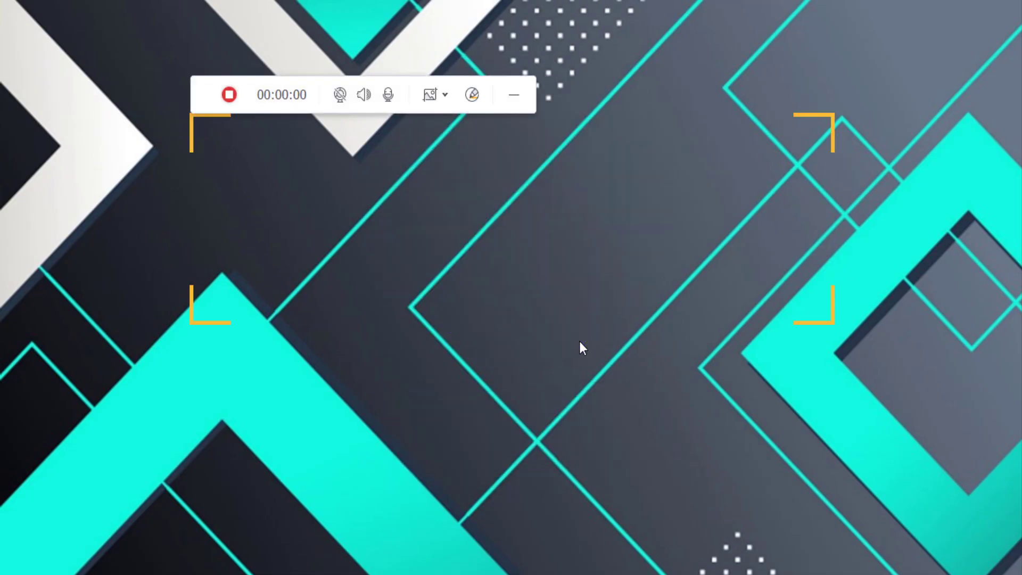
Stop the recording, keep E:DVDRAM GUE1N as the DVD Burner target, then go to Toolbox
click(229, 95)
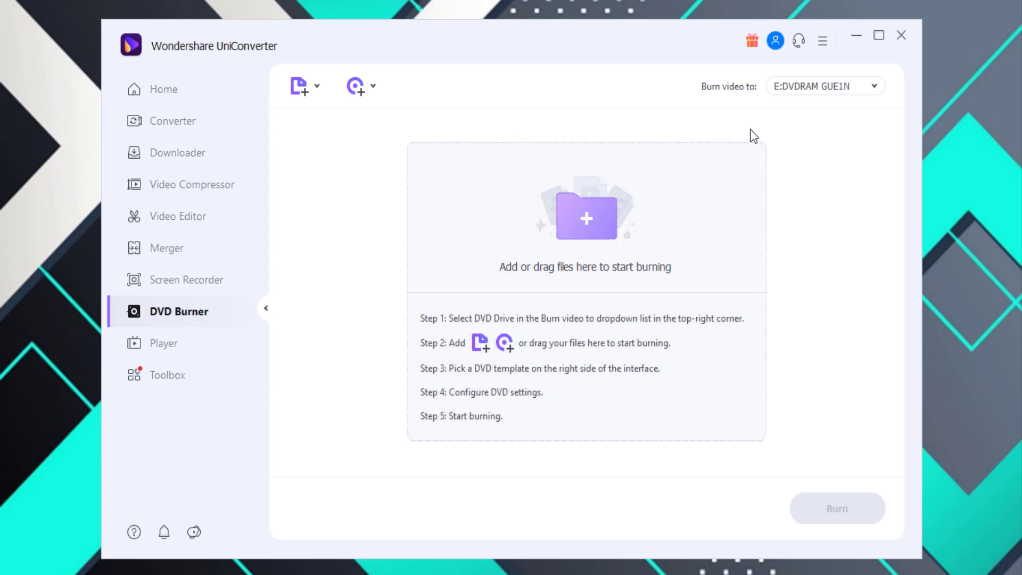
click(816, 88)
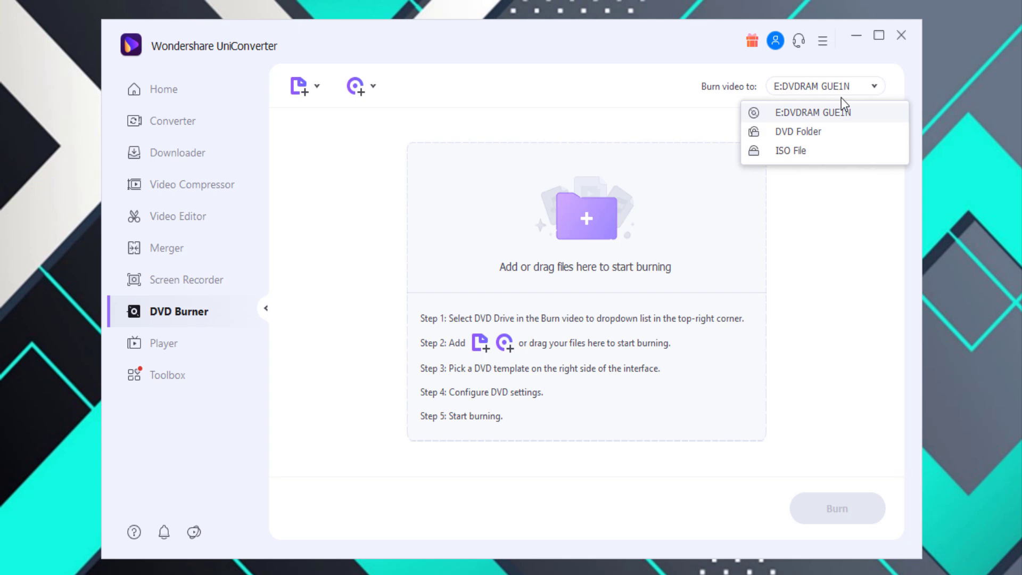
click(855, 112)
click(167, 374)
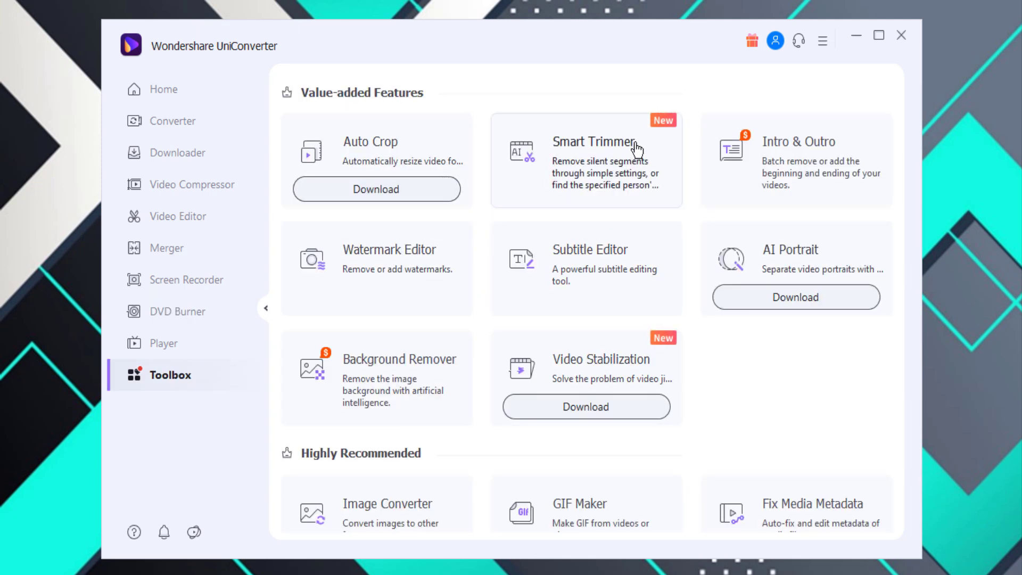
scroll(464, 386, down, 5)
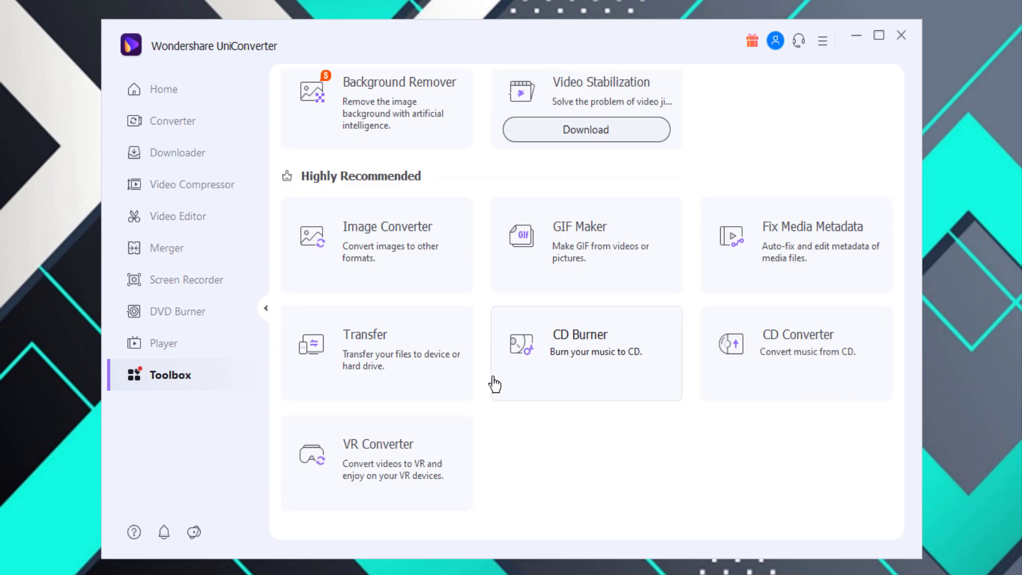